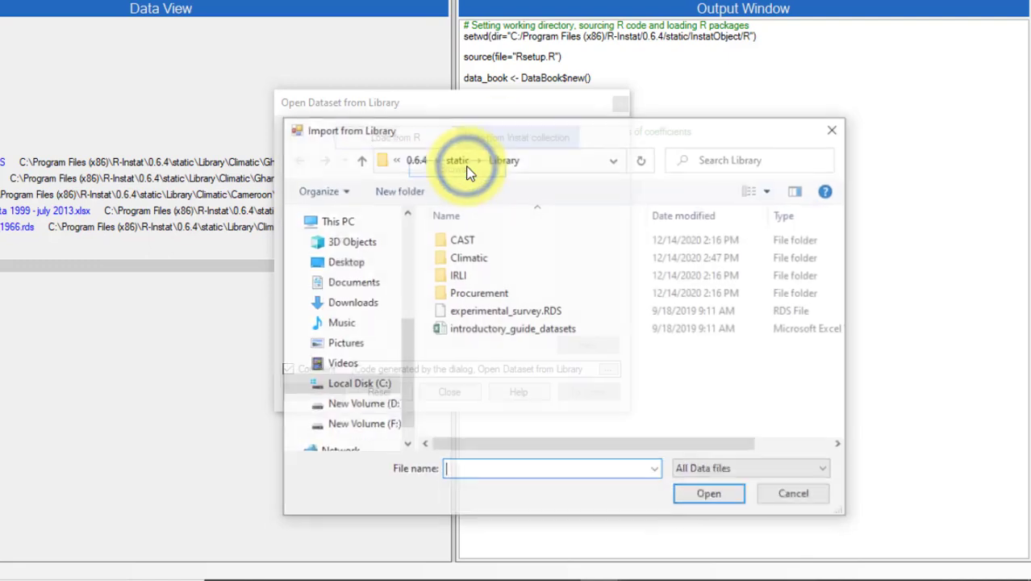
Import ghana_two_stations.RDS from the library's Climatic > Ghana folder with the default RDS options
double_click(475, 260)
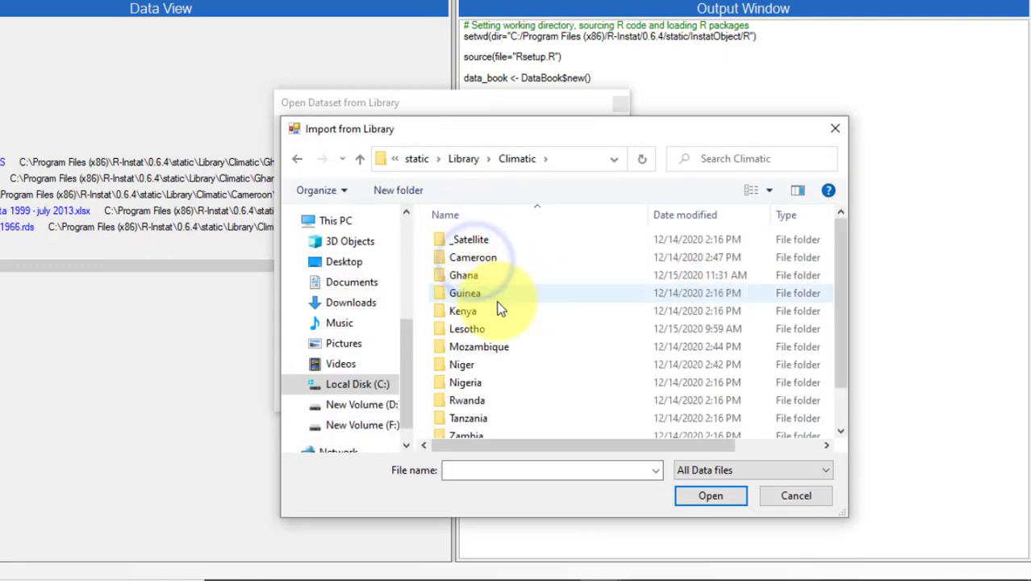
left_click(501, 281)
double_click(502, 281)
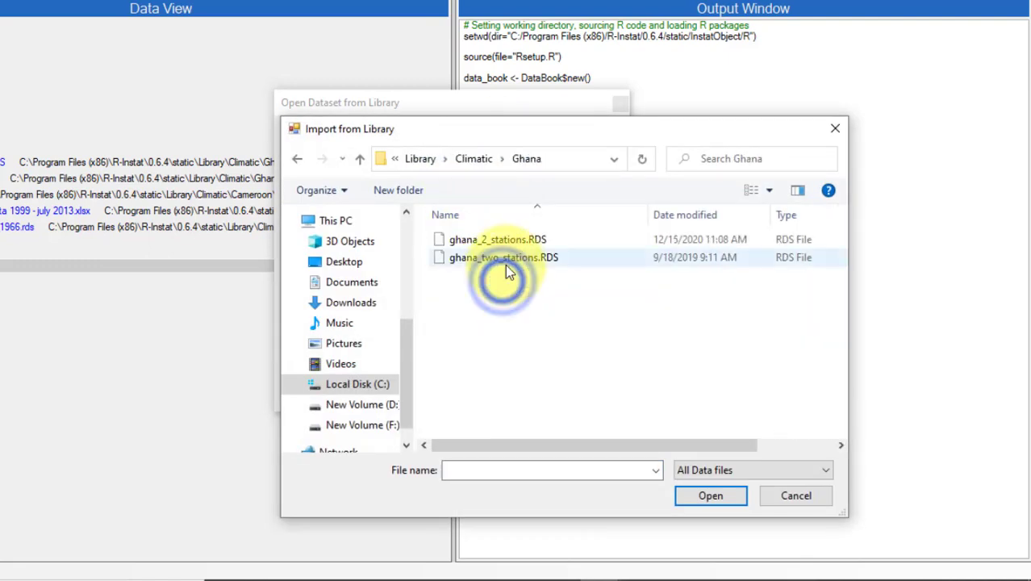
left_click(488, 258)
left_click(721, 495)
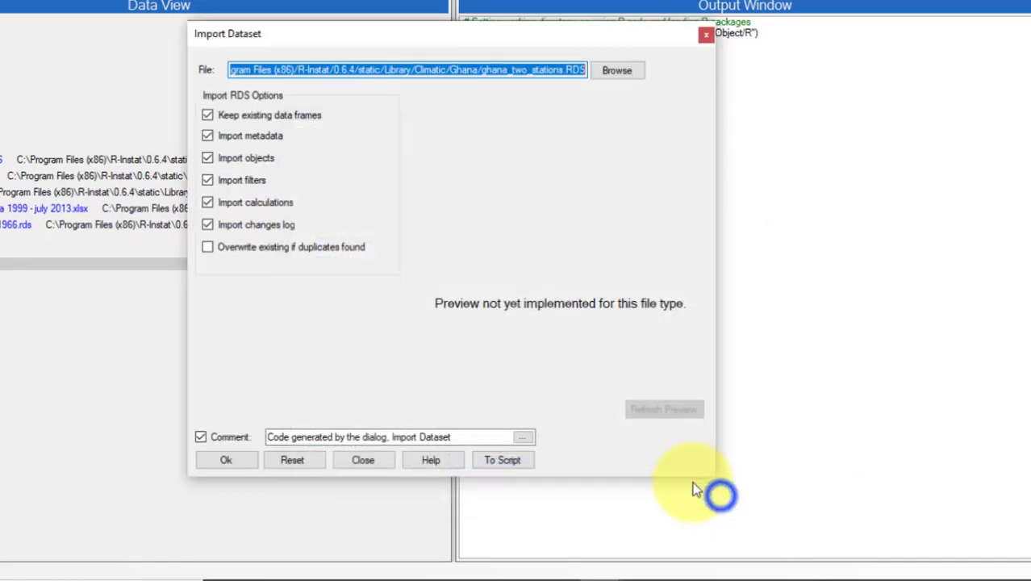
left_click(231, 459)
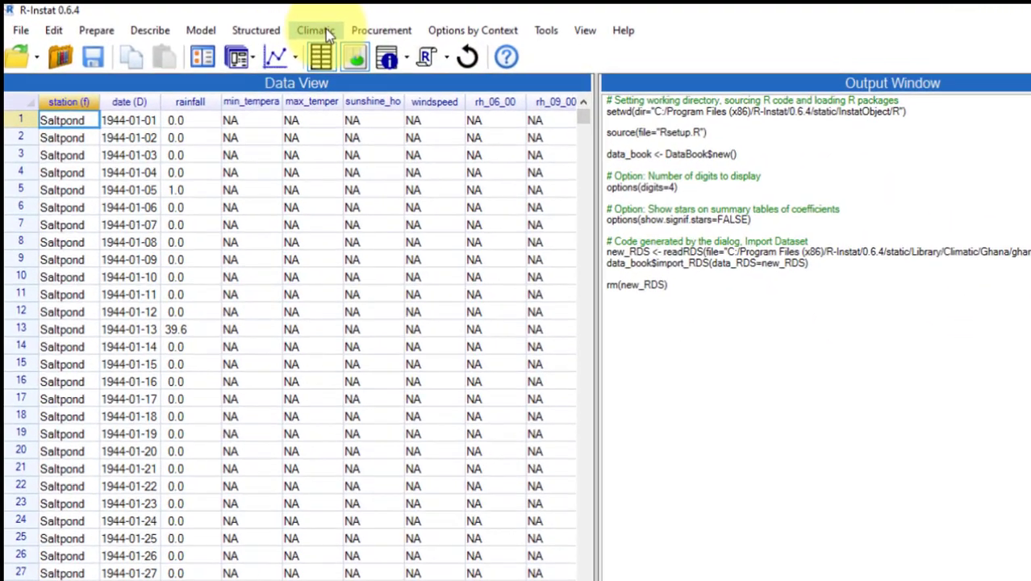
Run the climatic Inventory check on the ghana data and view the resulting graph in a maximized graphics window
left_click(279, 26)
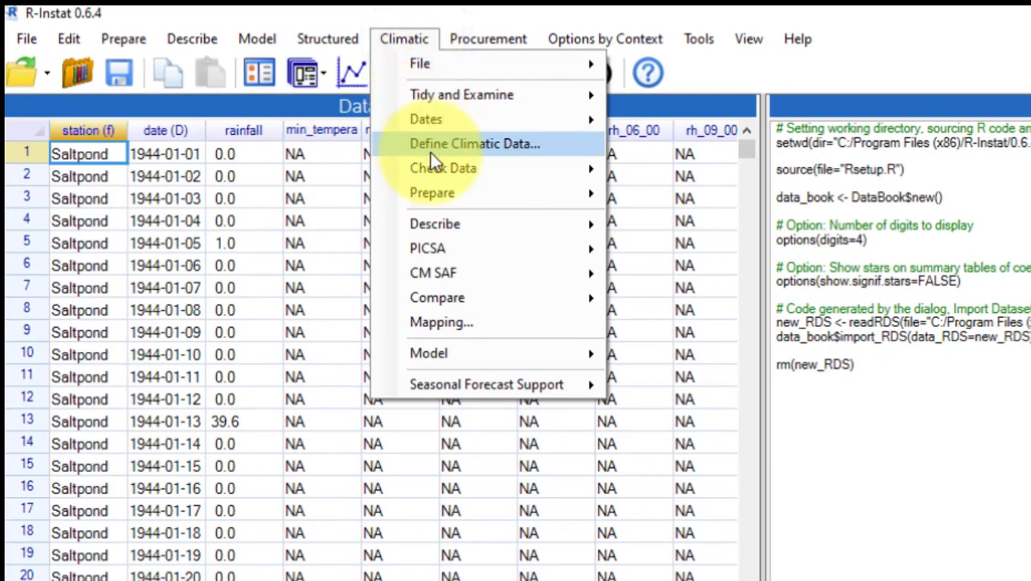
mouse_move(432, 168)
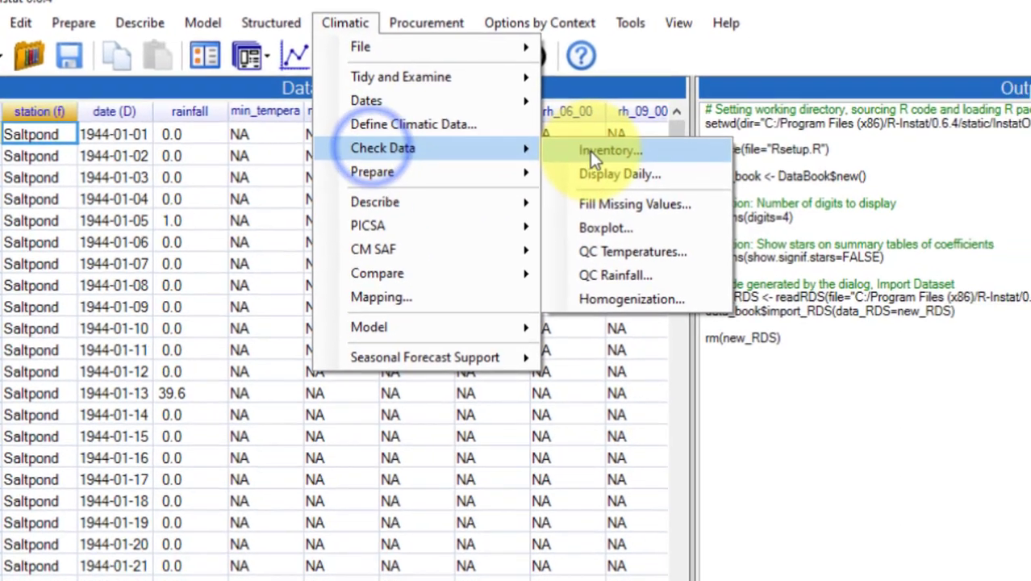
left_click(674, 169)
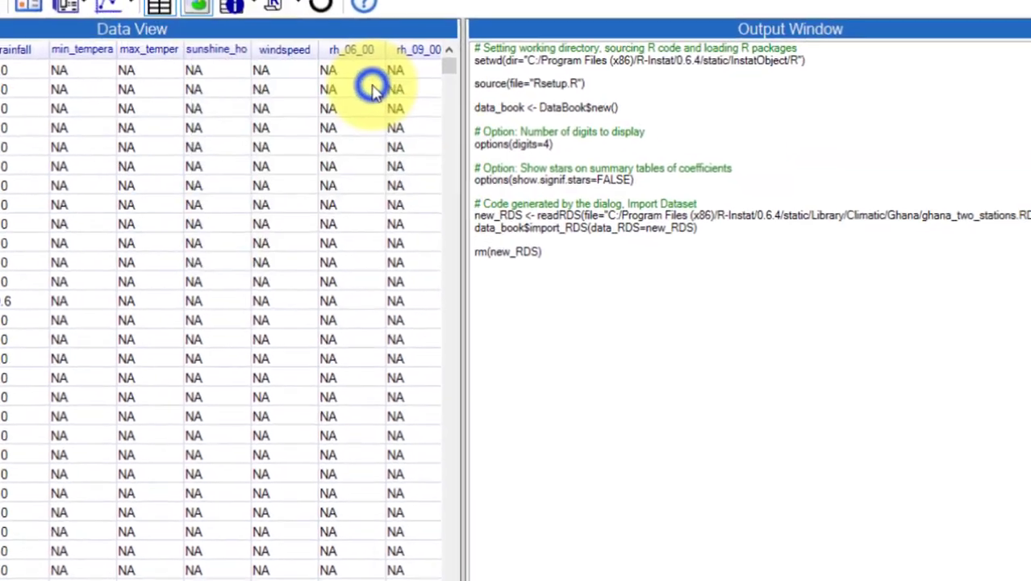
left_click(283, 528)
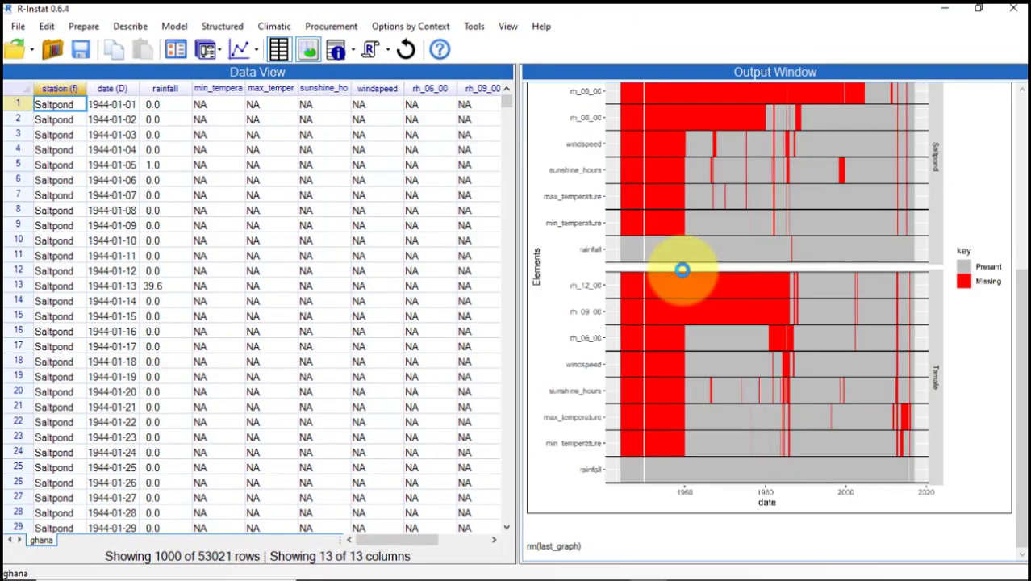
left_click(238, 52)
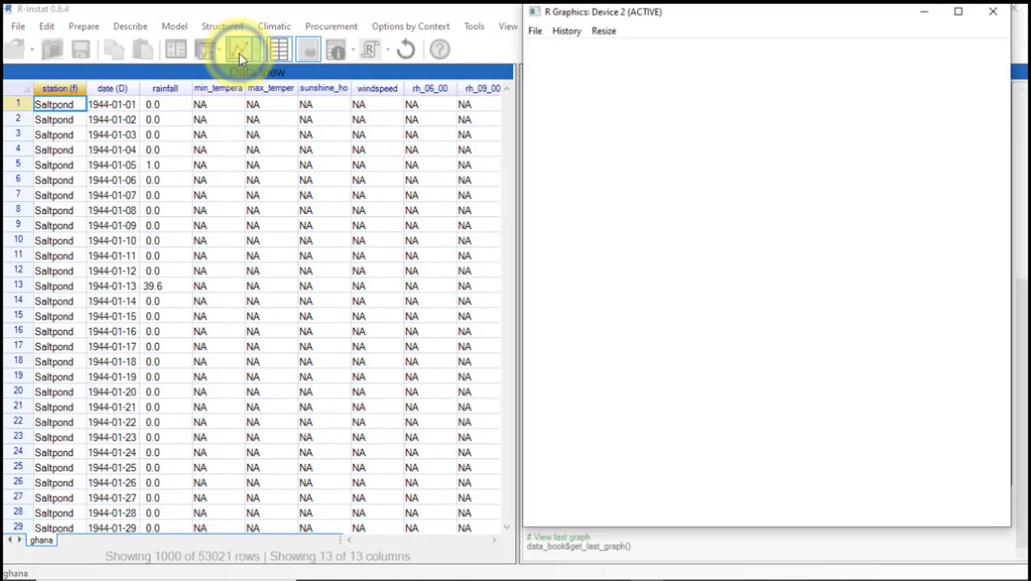
left_click(960, 12)
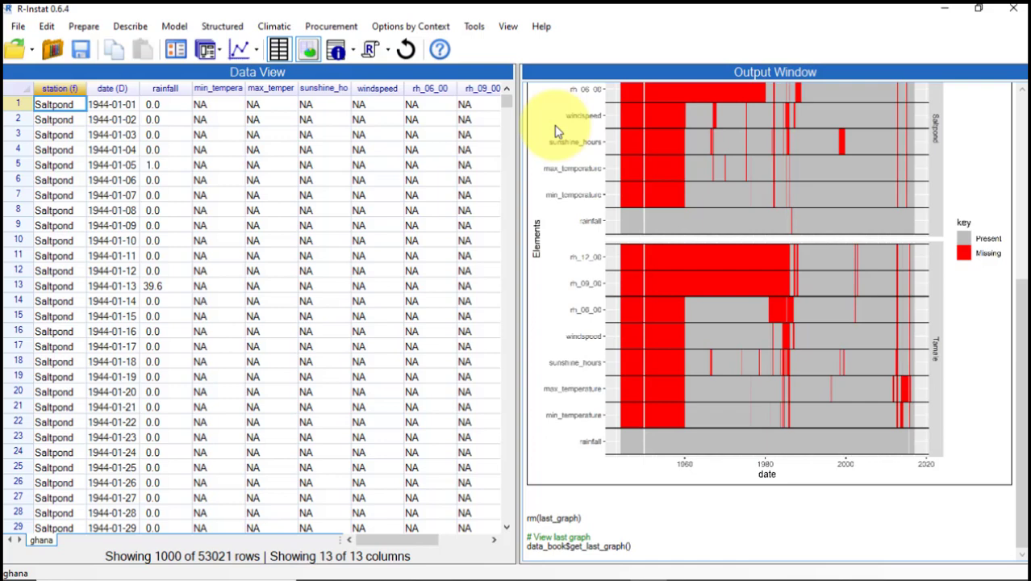
Build the calculator expression c(NA,diff(date)) with the Transform diff function on the date column, and try it
left_click(85, 26)
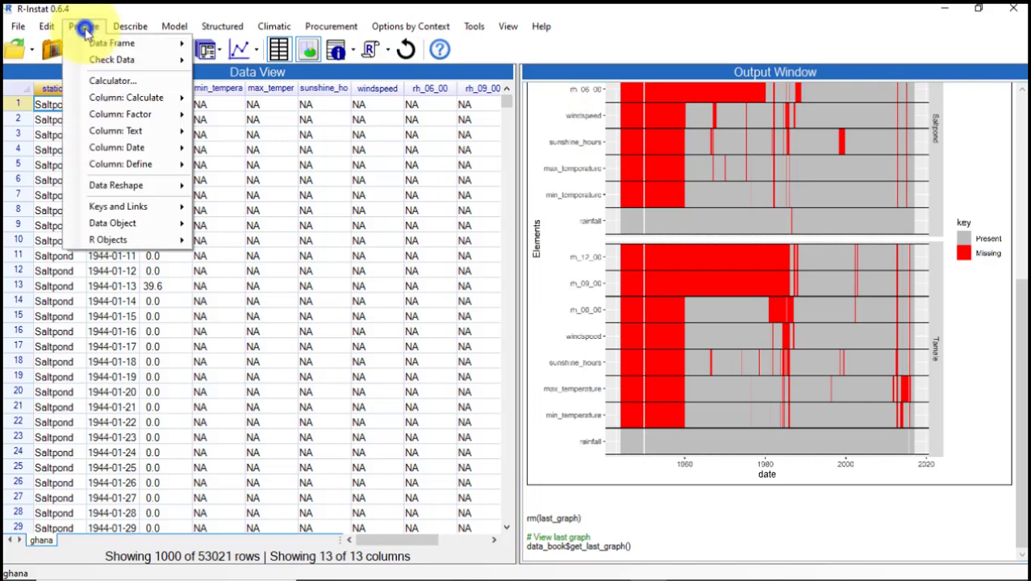
left_click(96, 81)
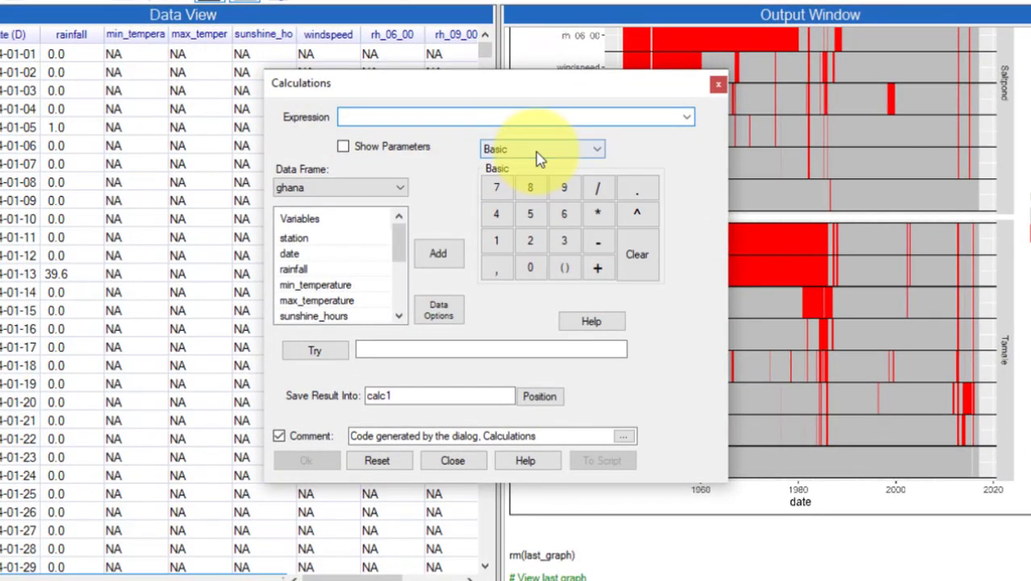
left_click(536, 152)
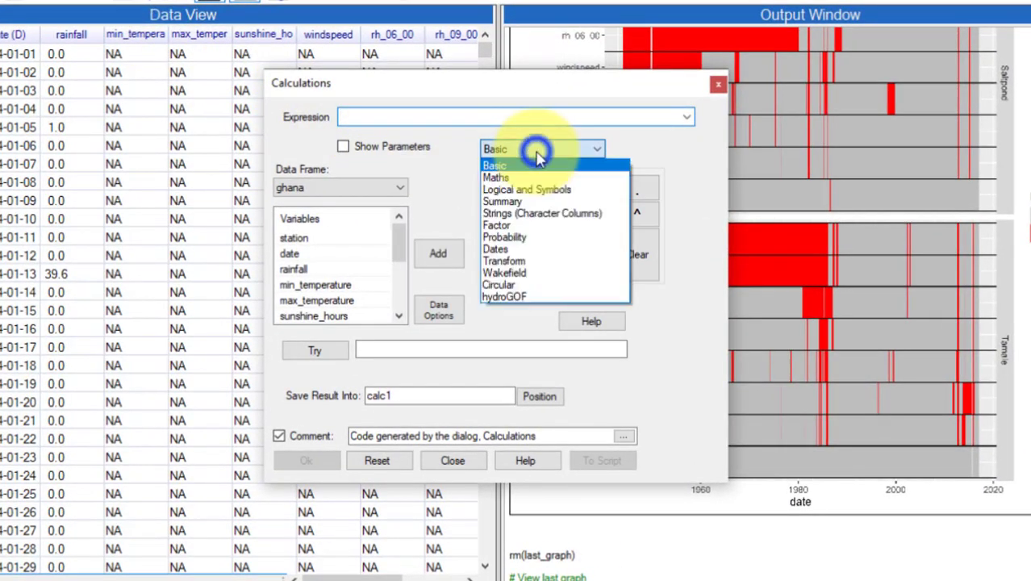
left_click(516, 265)
left_click(755, 269)
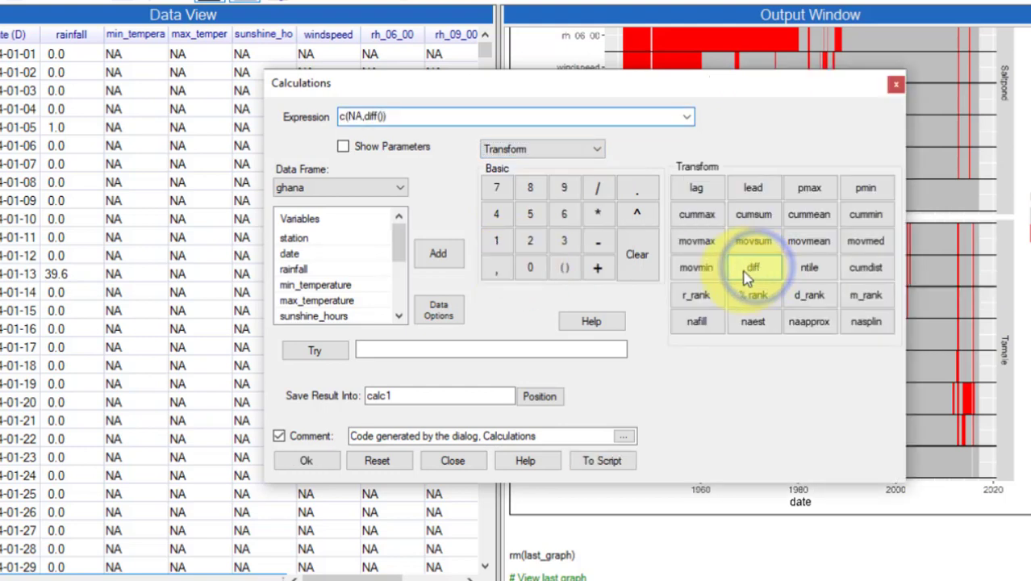
left_click(315, 255)
double_click(316, 255)
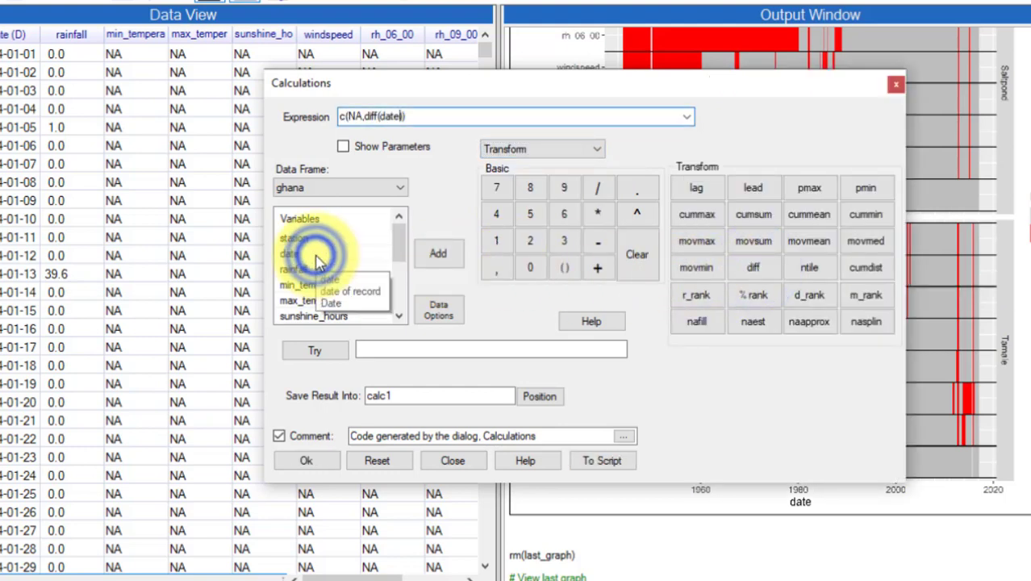
left_click(323, 350)
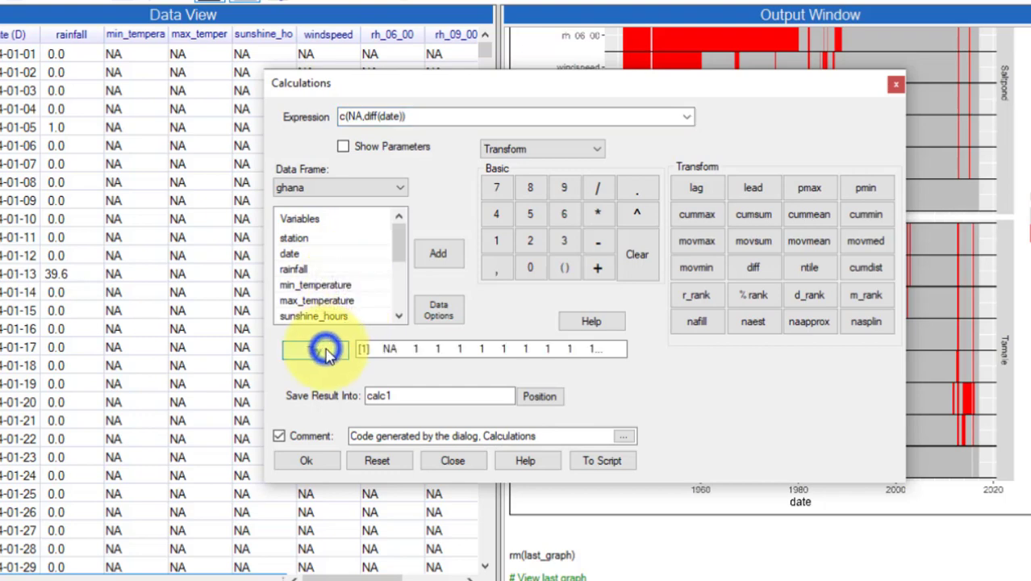
Position the result column calc1 after the date column and run the calculation
left_click(541, 397)
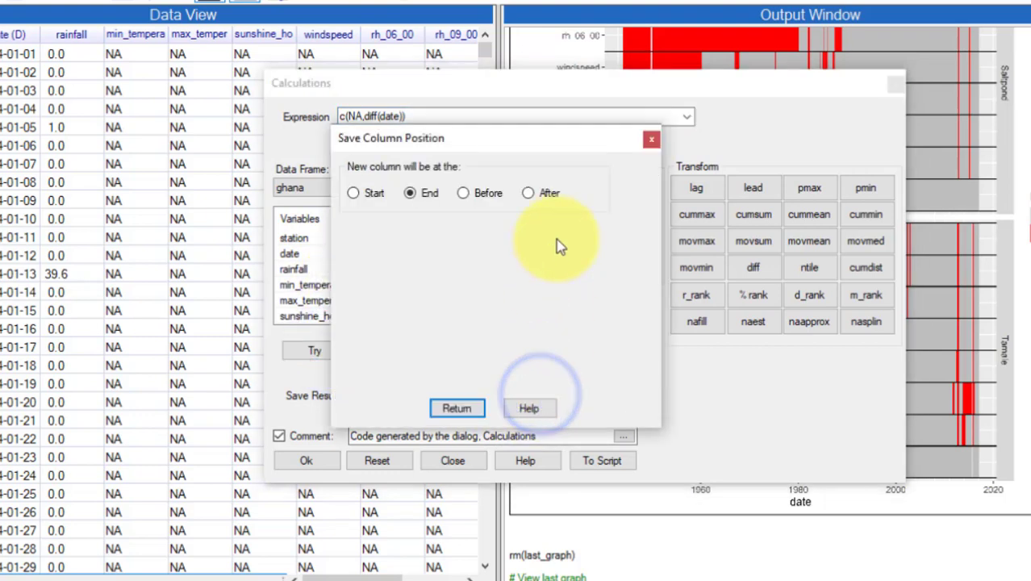
left_click(528, 193)
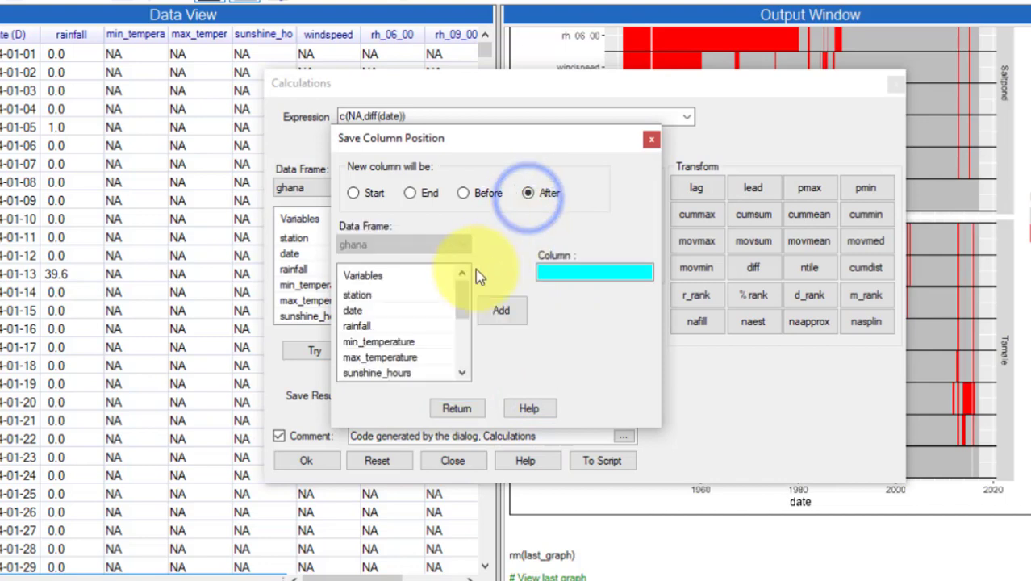
double_click(379, 310)
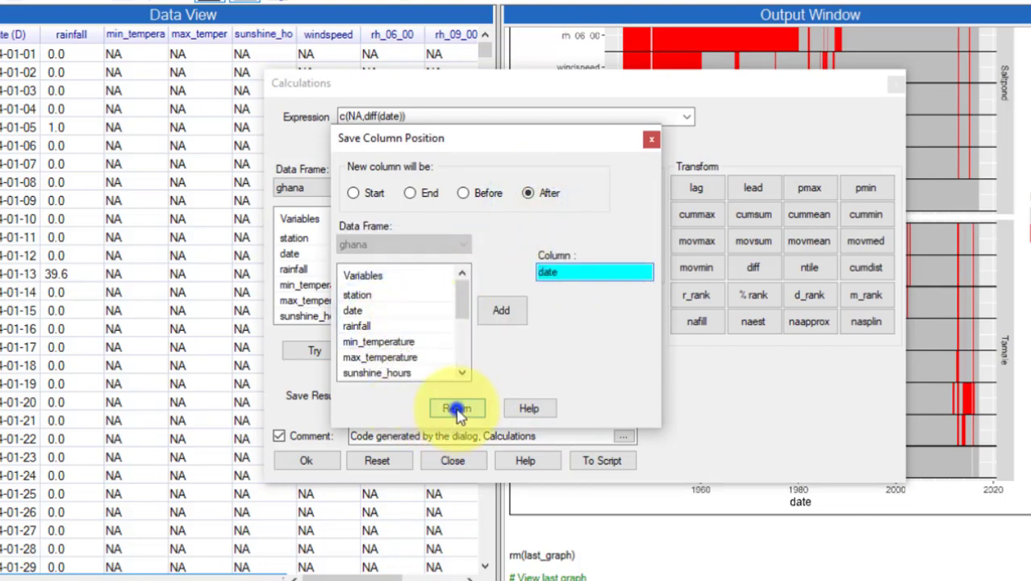
left_click(453, 409)
left_click(313, 456)
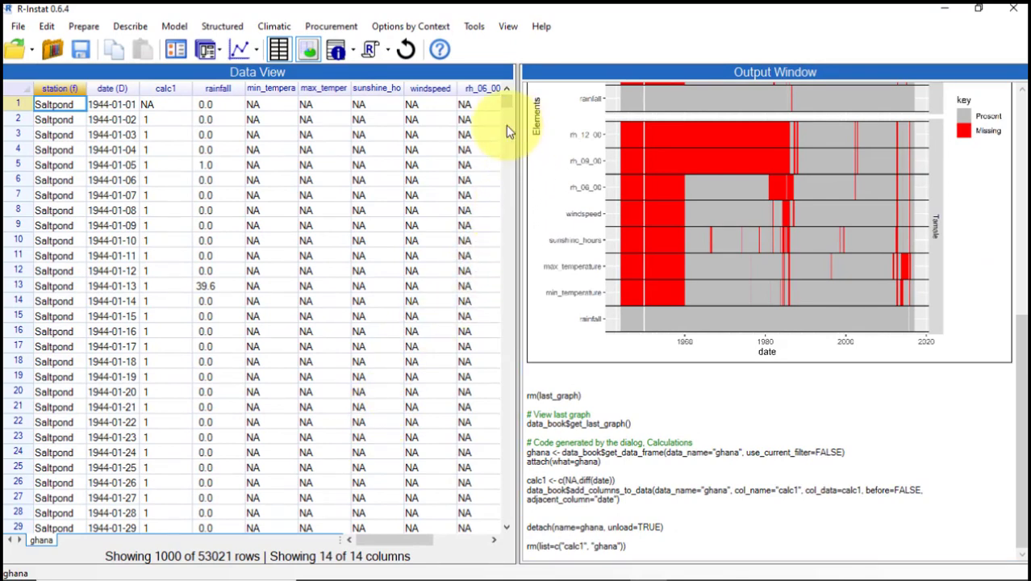
Convert the calc1 column of the ghana data frame to a factor
left_click_drag(507, 101, 507, 102)
left_click(161, 88)
scroll(506, 103, "down", 8)
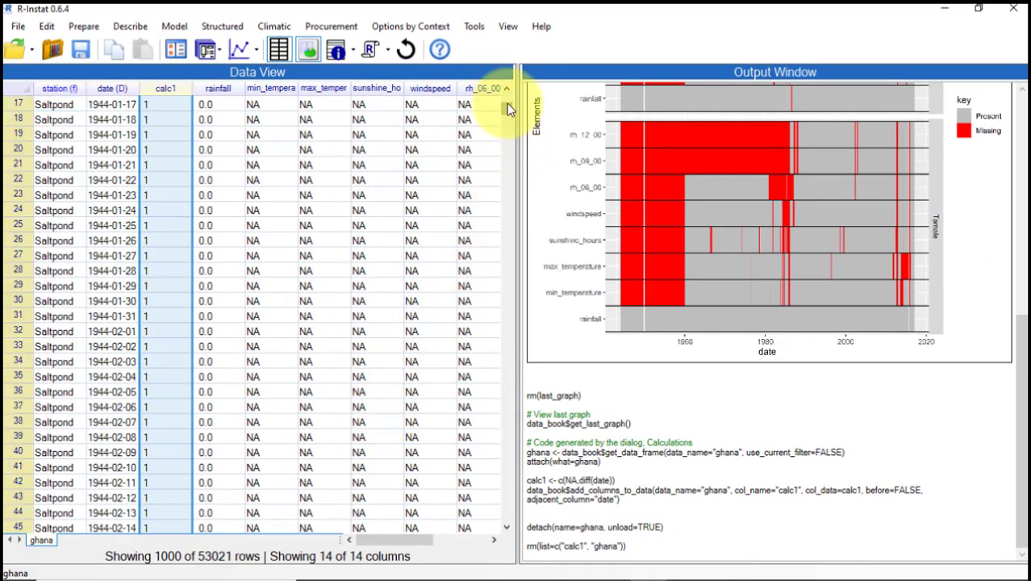
scroll(507, 104, "down", 20)
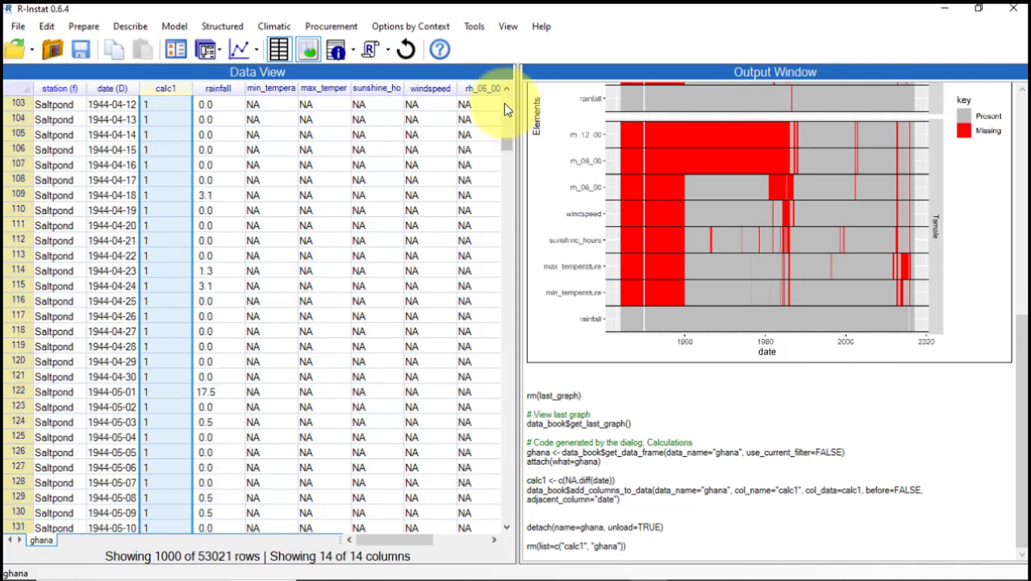
scroll(503, 103, "down", 20)
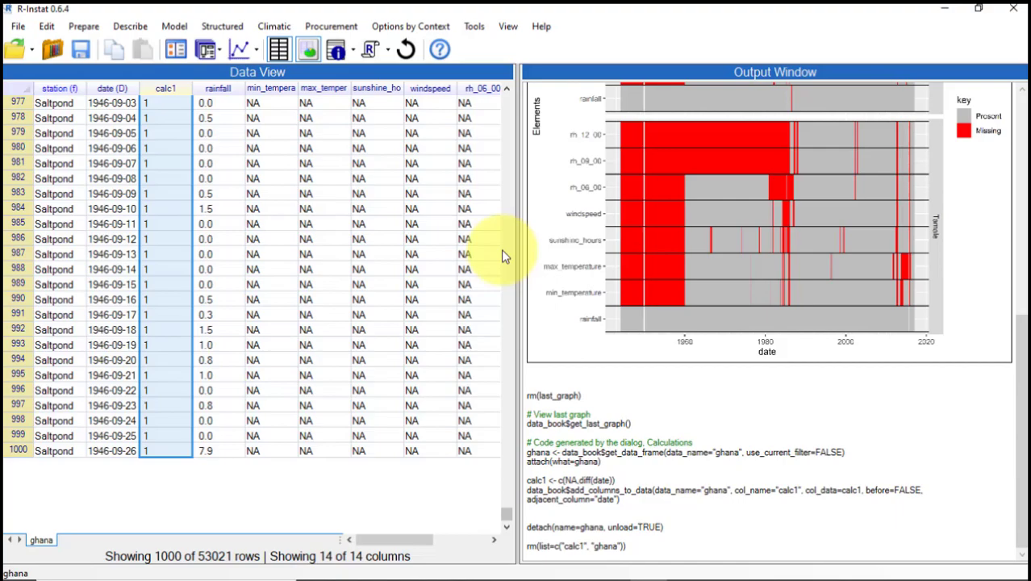
right_click(167, 86)
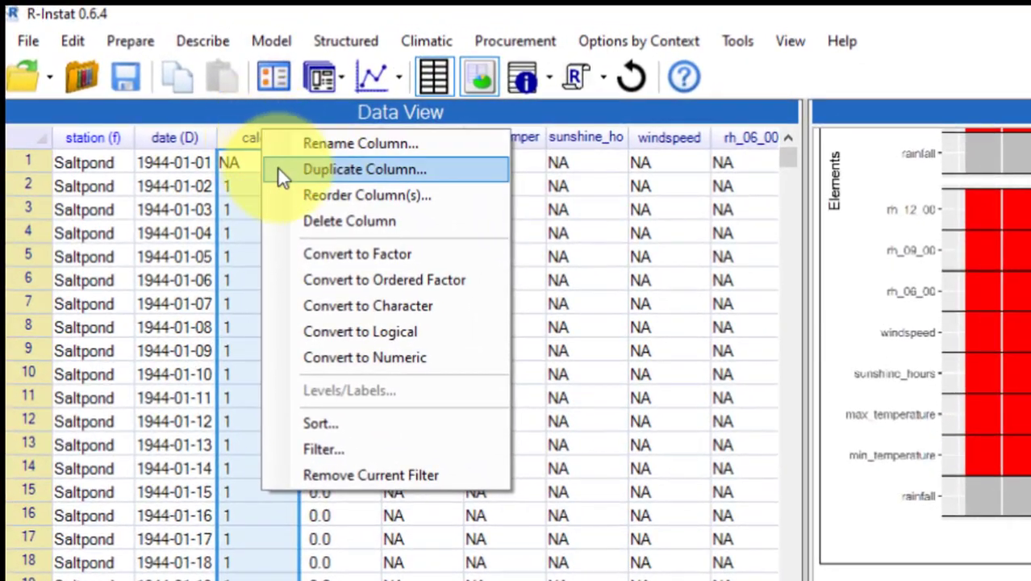
left_click(240, 177)
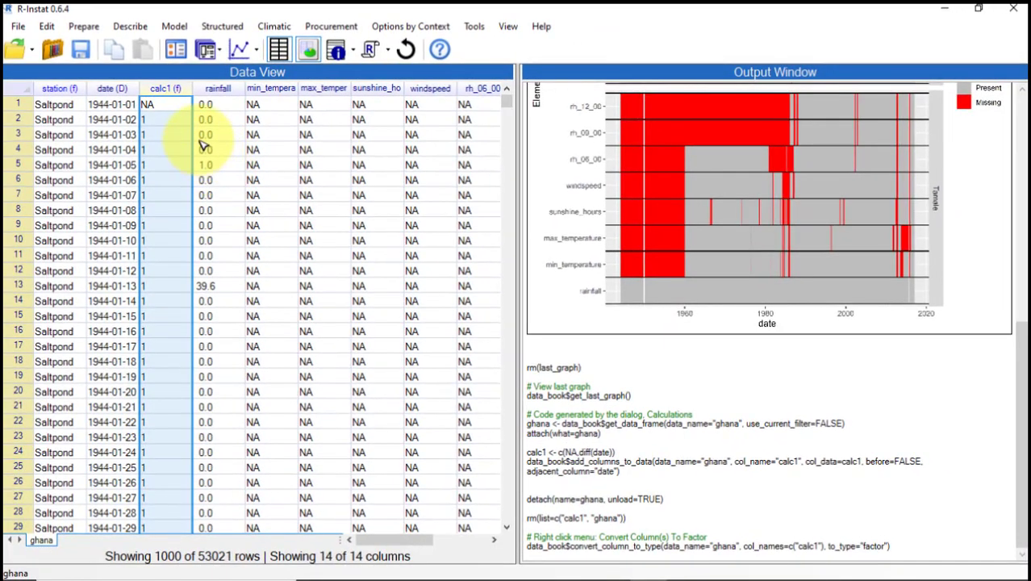
Examine the levels and frequencies of the calc1 factor in the Labels/Levels dialog, leaving them unedited
right_click(171, 89)
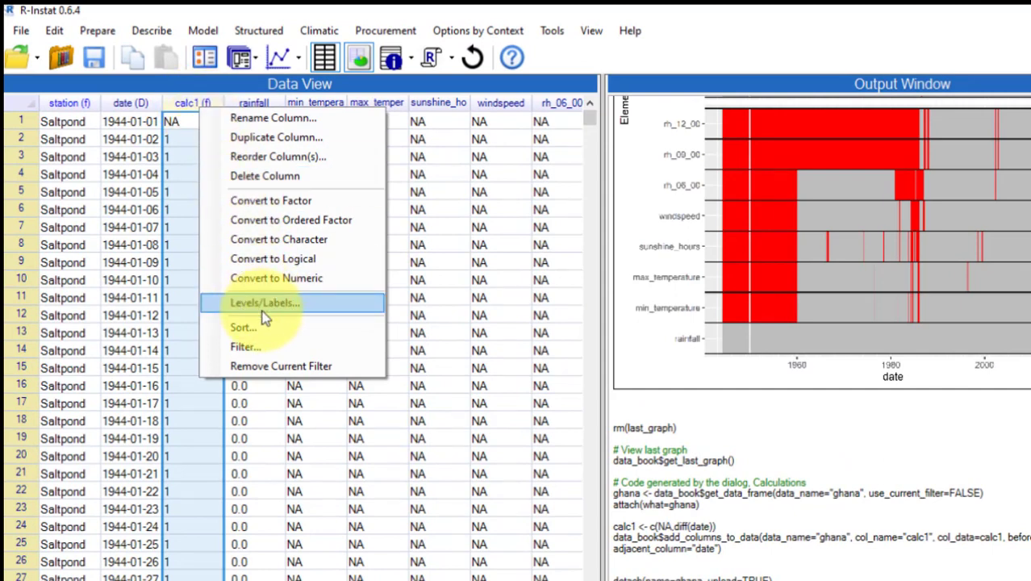
left_click(264, 308)
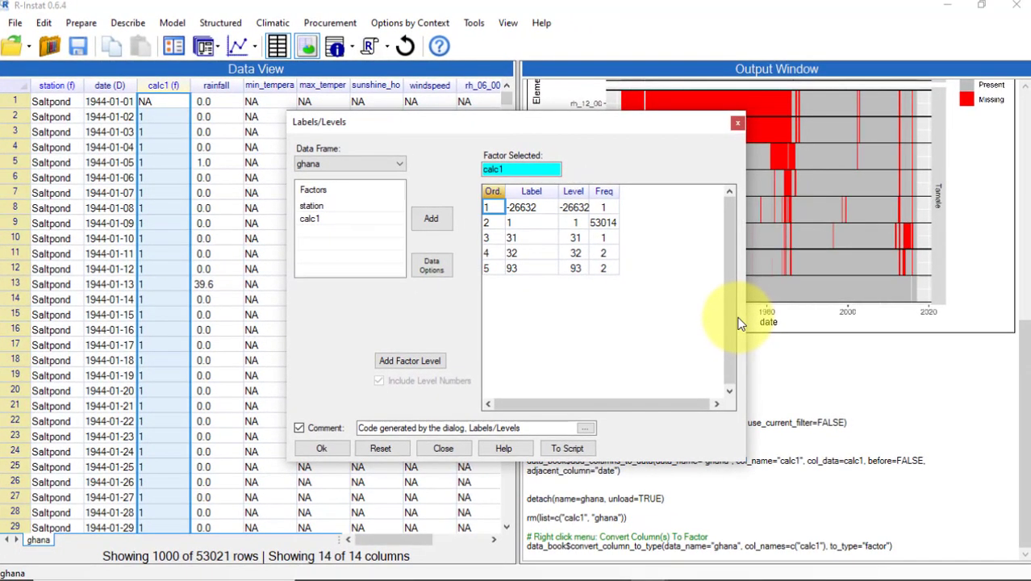
left_click(857, 147)
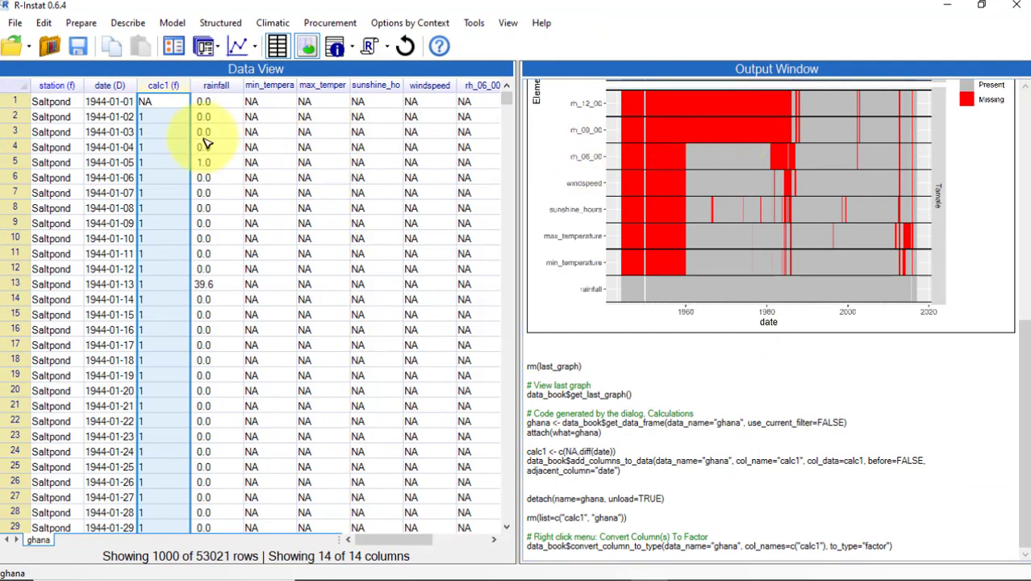
Define a new filter on calc1 selecting levels 31, 32 and 93, and apply it to the ghana data
right_click(20, 116)
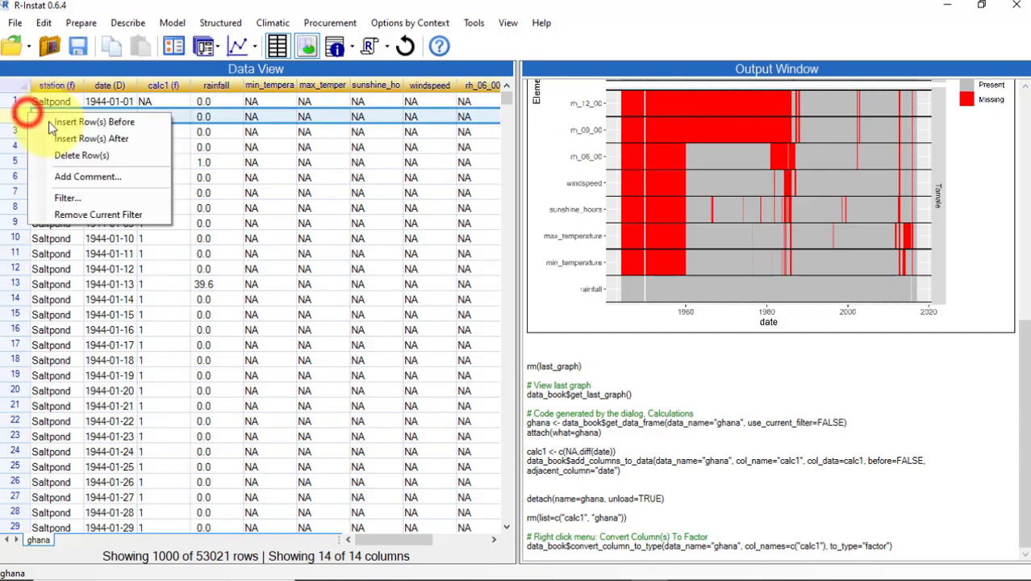
left_click(57, 198)
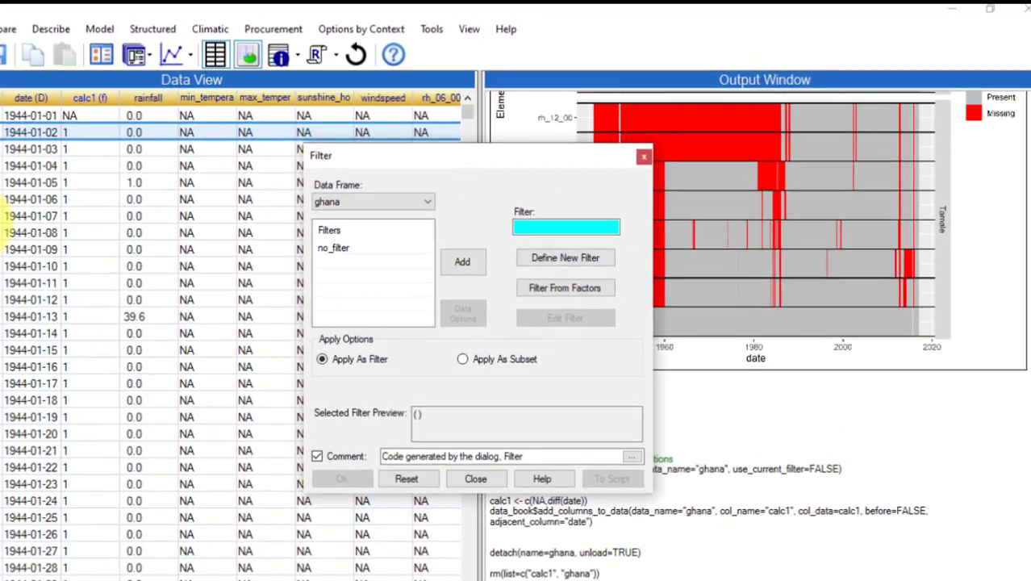
left_click(572, 260)
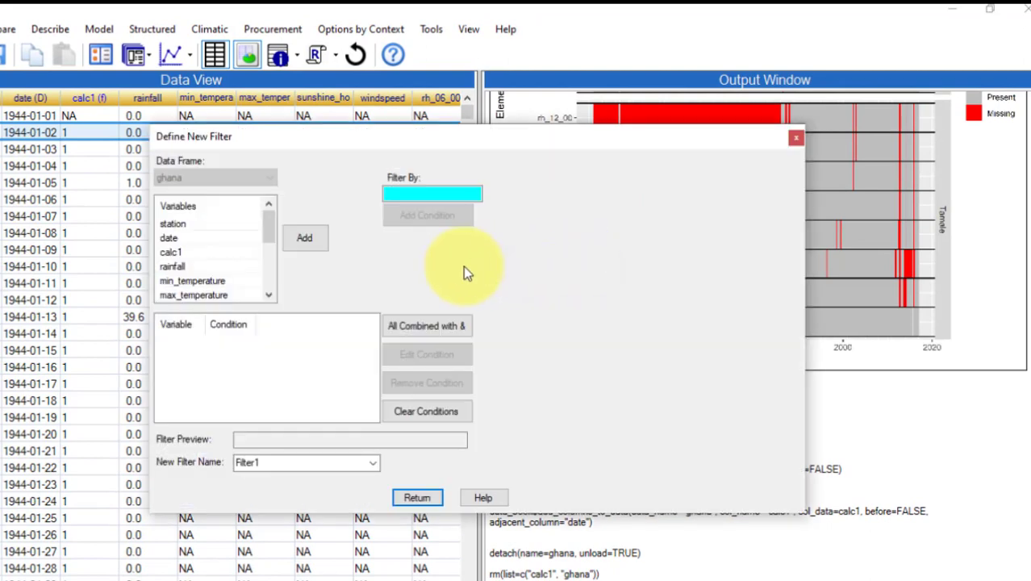
double_click(185, 254)
left_click(629, 296)
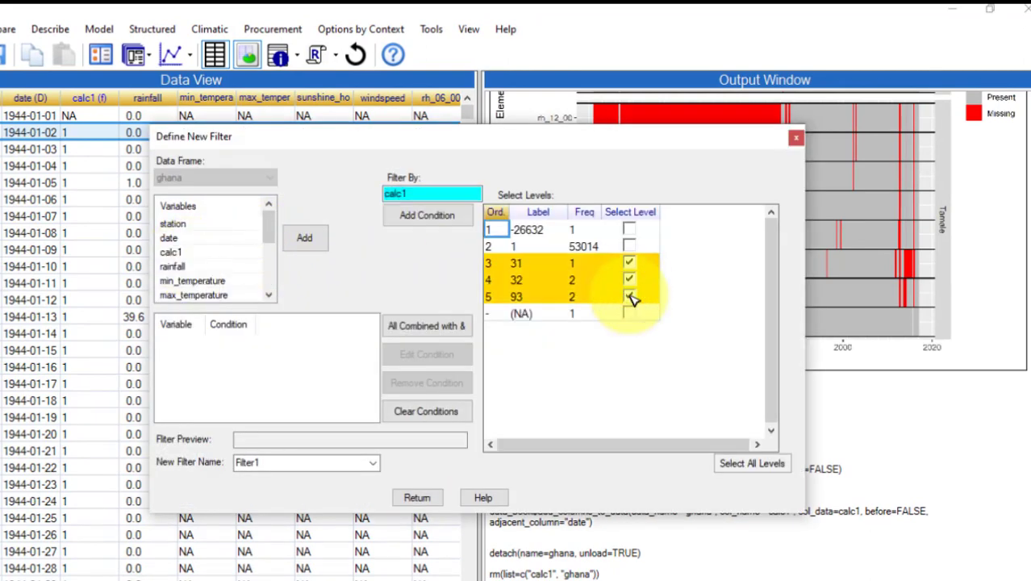
left_click(415, 219)
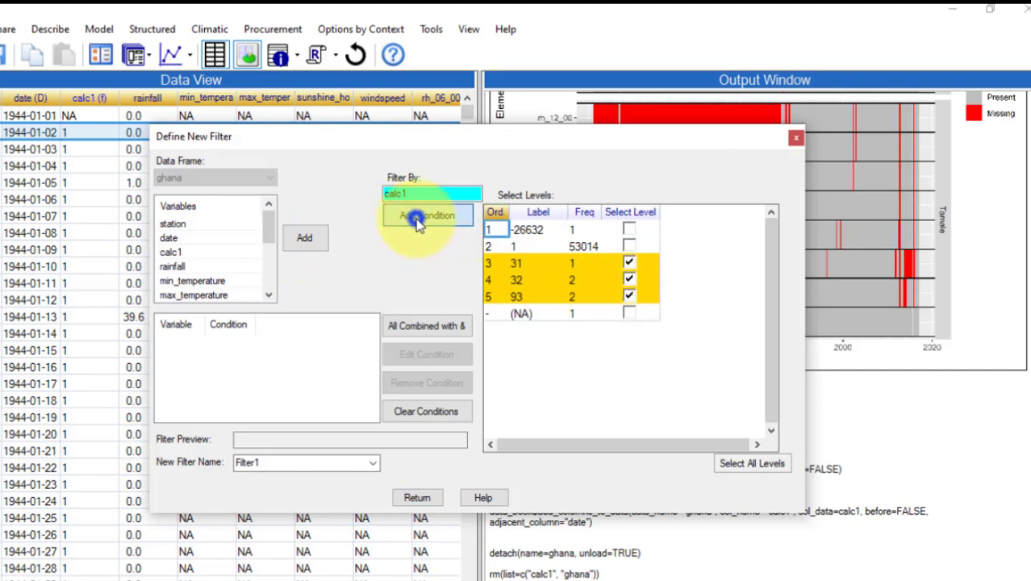
left_click(417, 498)
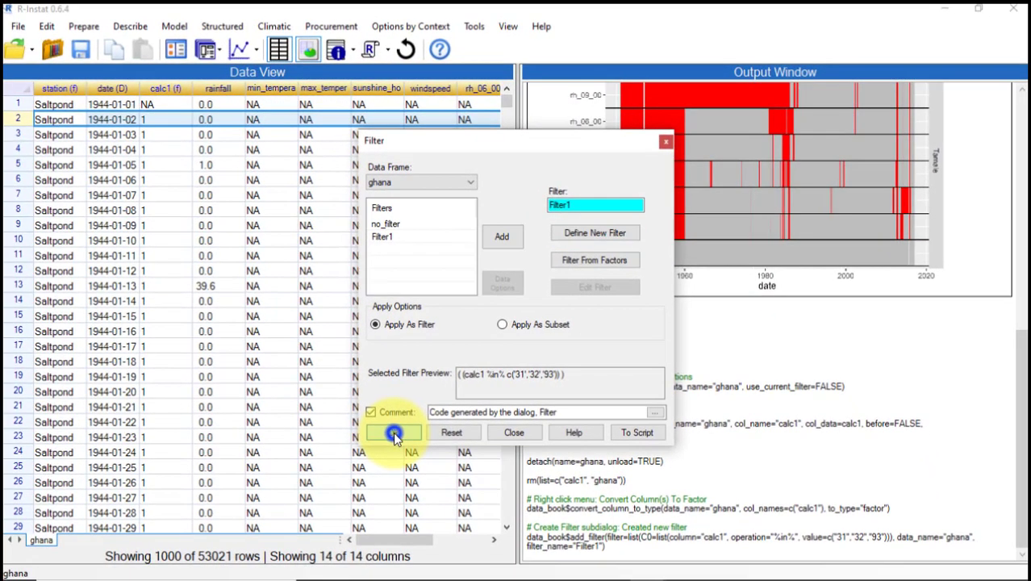
left_click(342, 480)
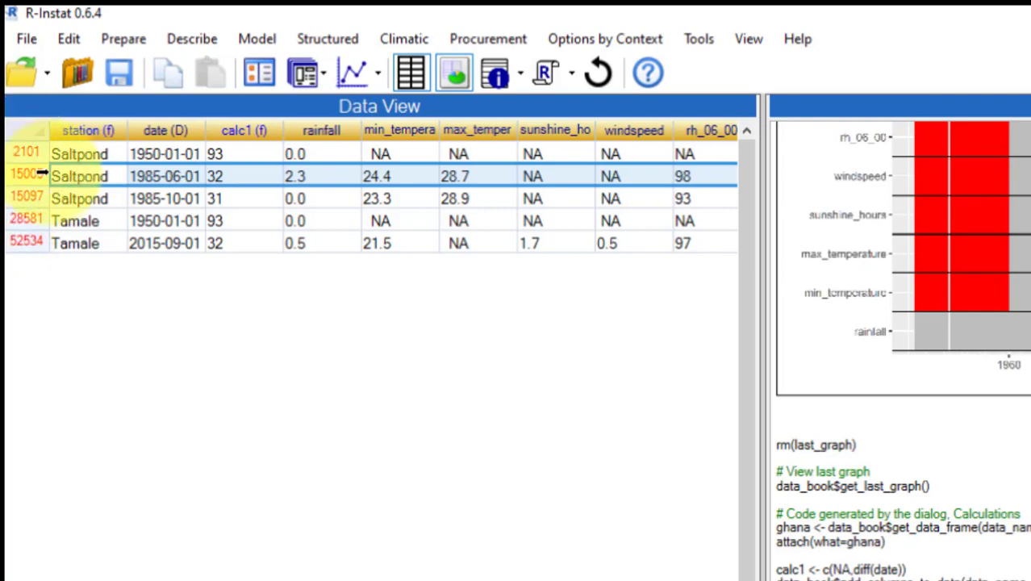
Remove the current filter from the ghana data and view the ghana data frame in the R viewer
right_click(23, 151)
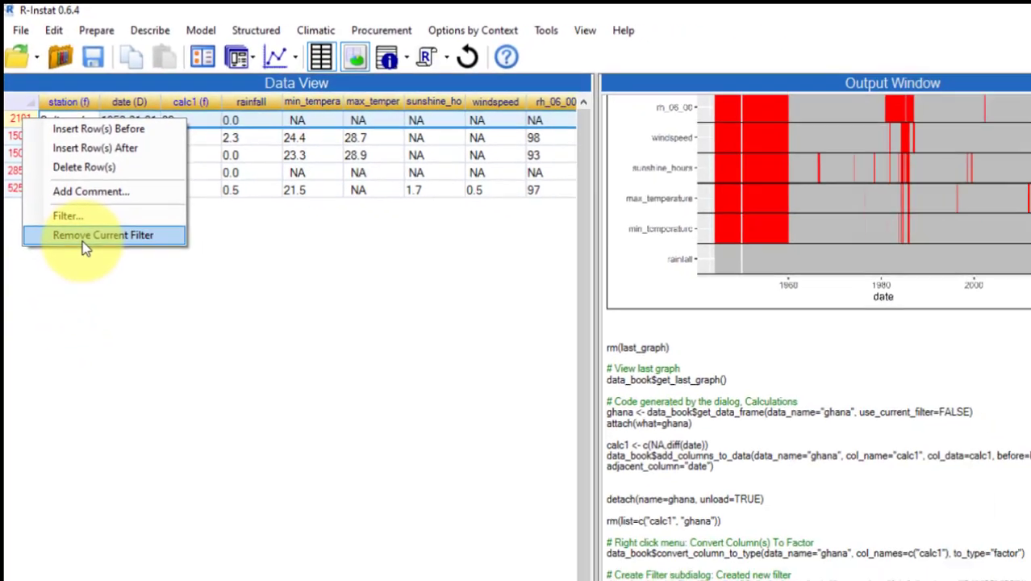
left_click(105, 307)
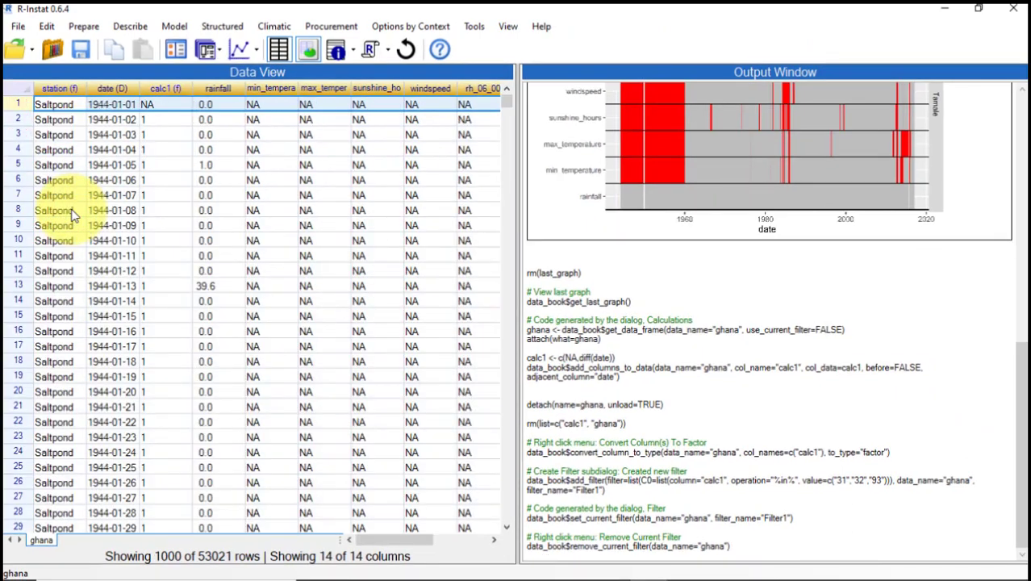
right_click(39, 540)
left_click(84, 569)
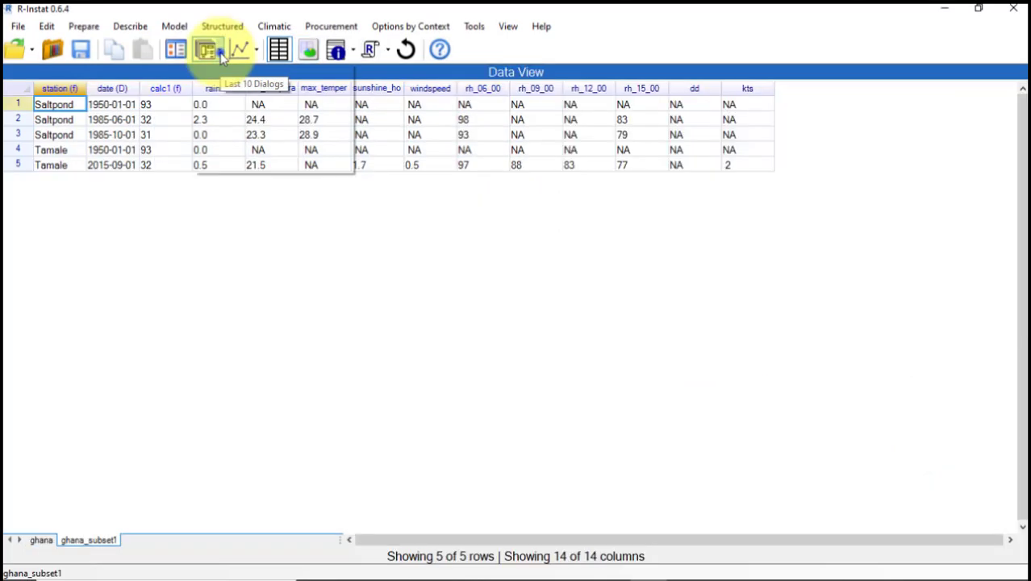
Reset the Calculations dialog, build and try the Transform expression dplyr::lag(date) on the ghana data frame, and save its result into calc2
left_click(208, 50)
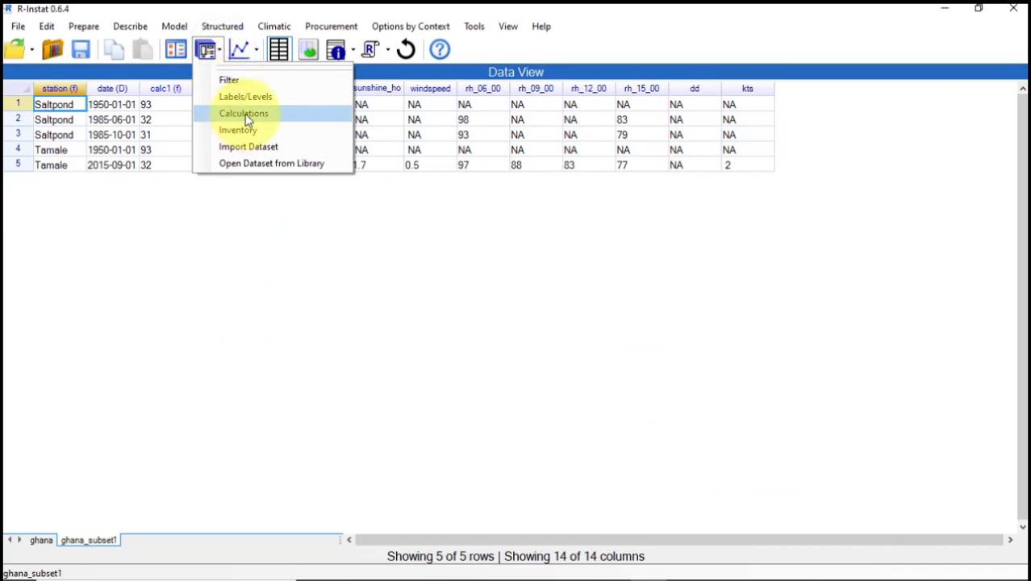
left_click(244, 115)
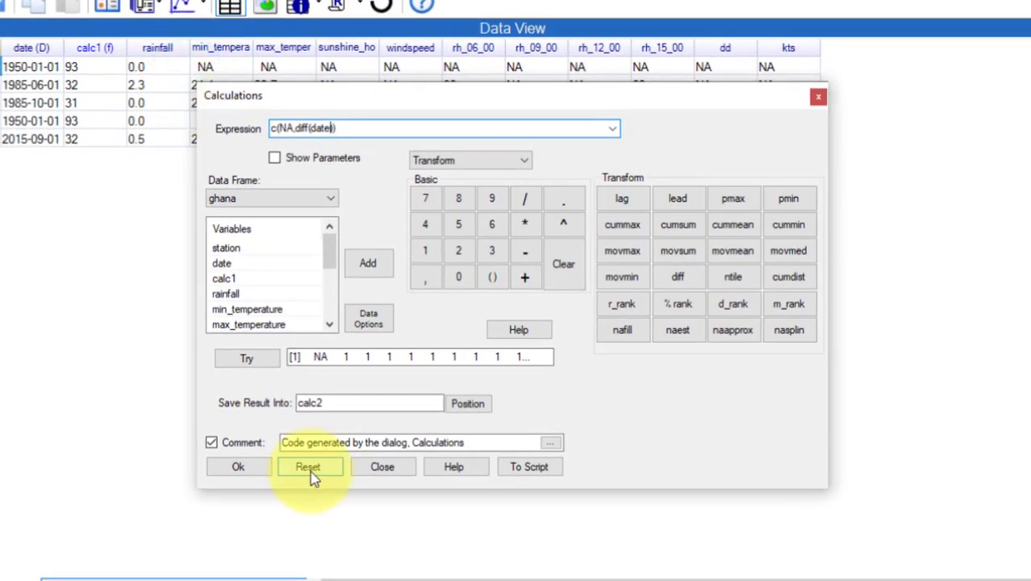
left_click(313, 475)
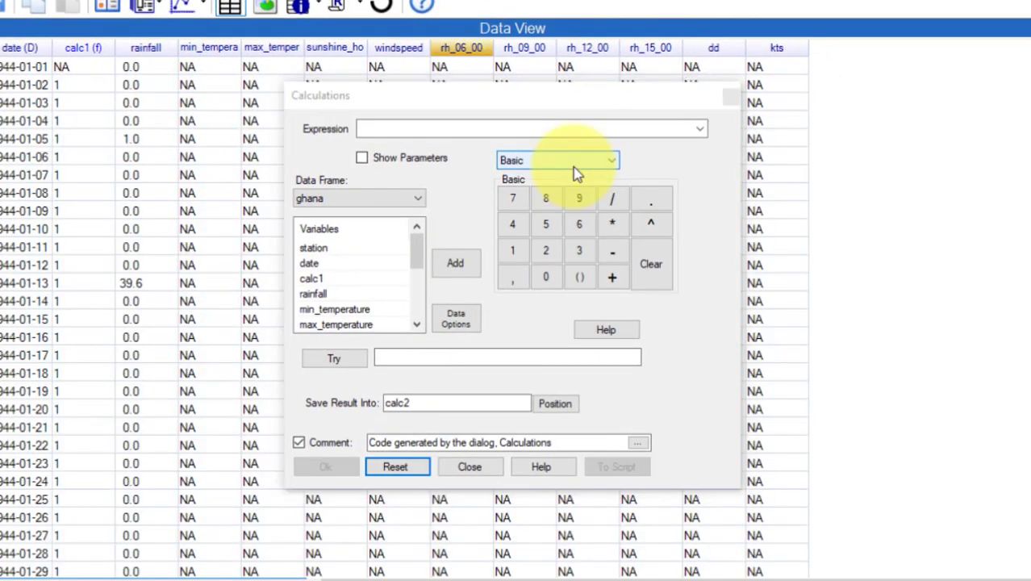
left_click(575, 167)
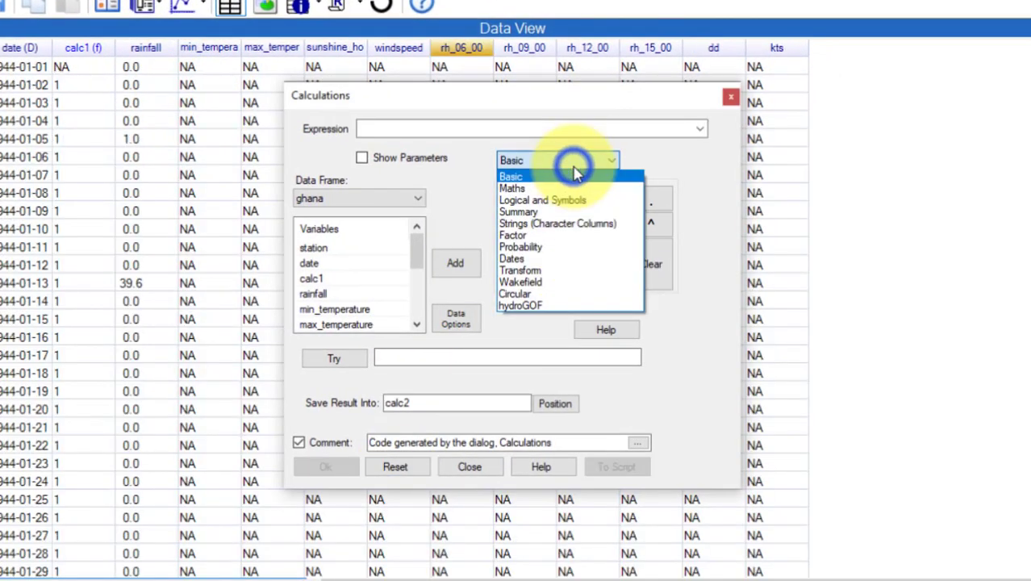
left_click(556, 270)
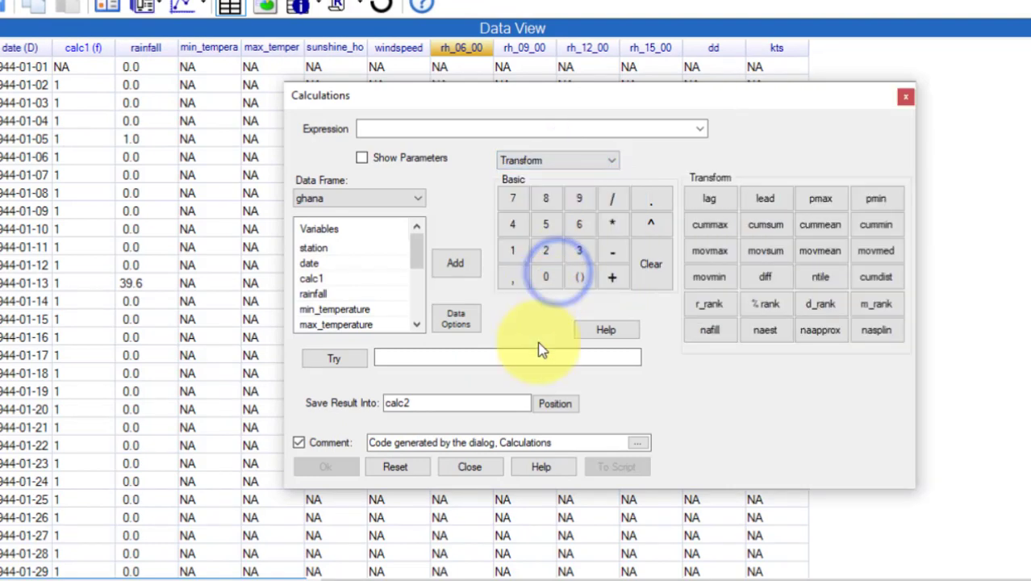
left_click(709, 205)
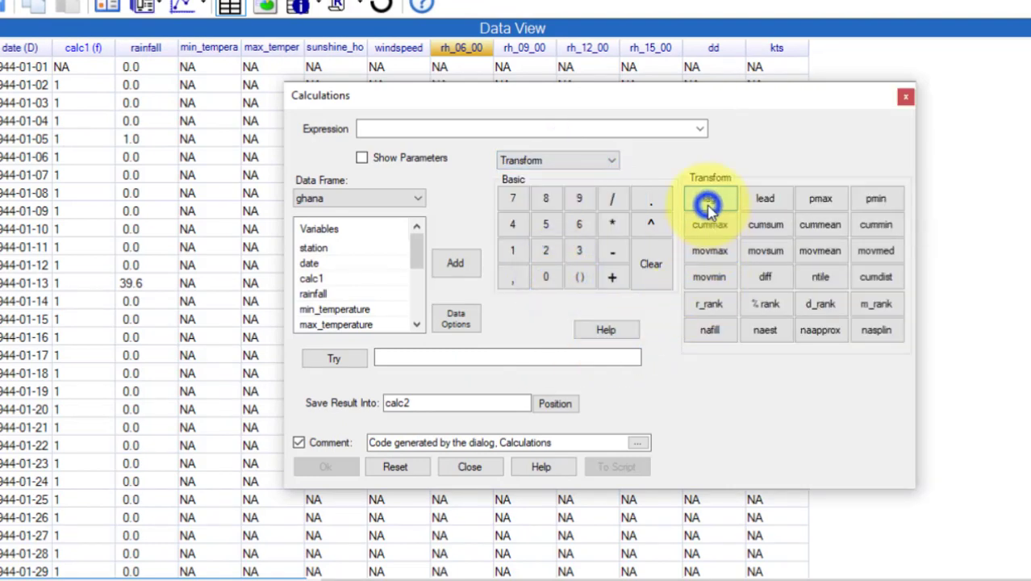
double_click(319, 263)
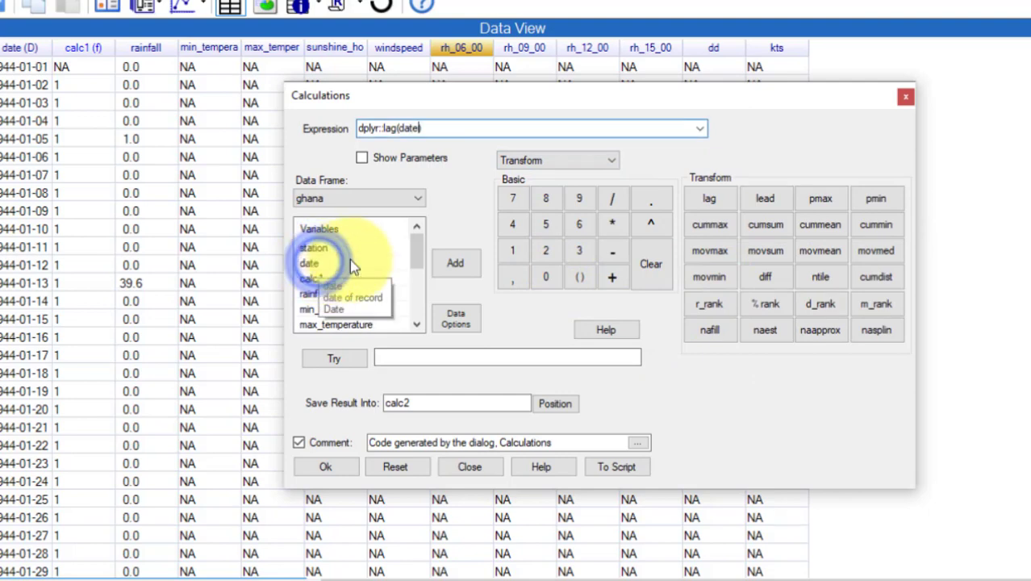
left_click(339, 359)
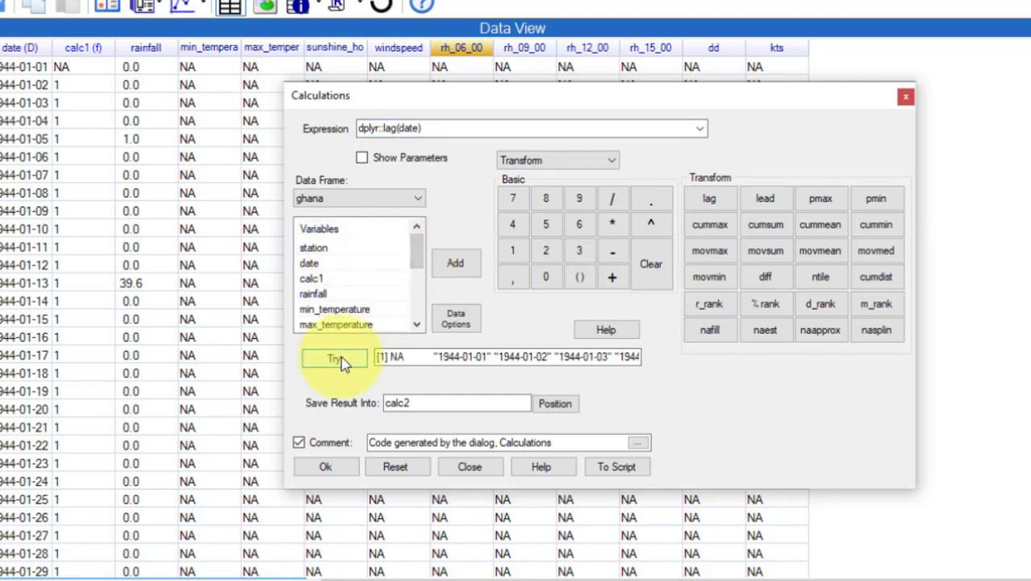
left_click(339, 468)
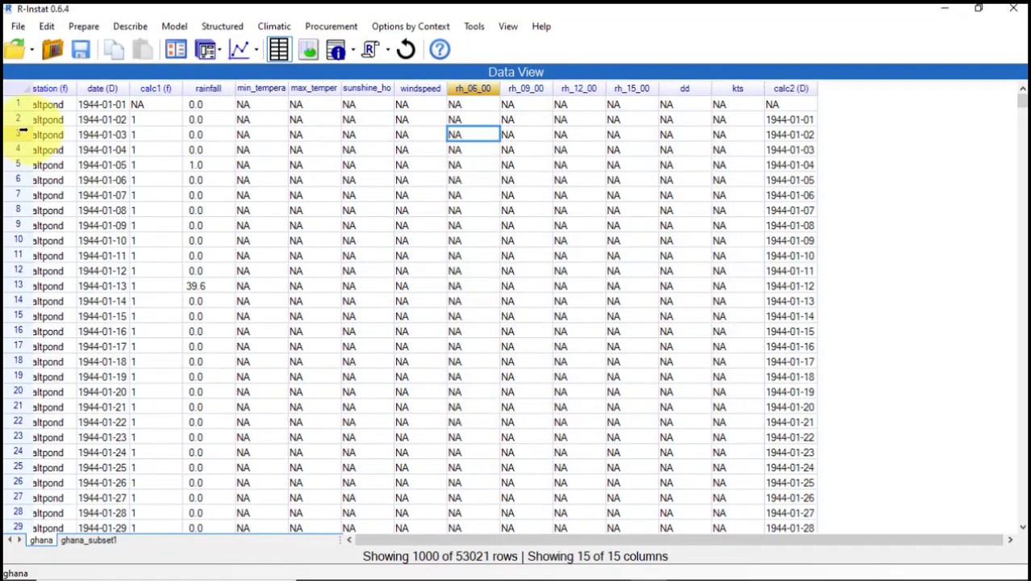
Apply Filter1 to the ghana data as a subset, with the new data frame named ghana_gaps
right_click(22, 123)
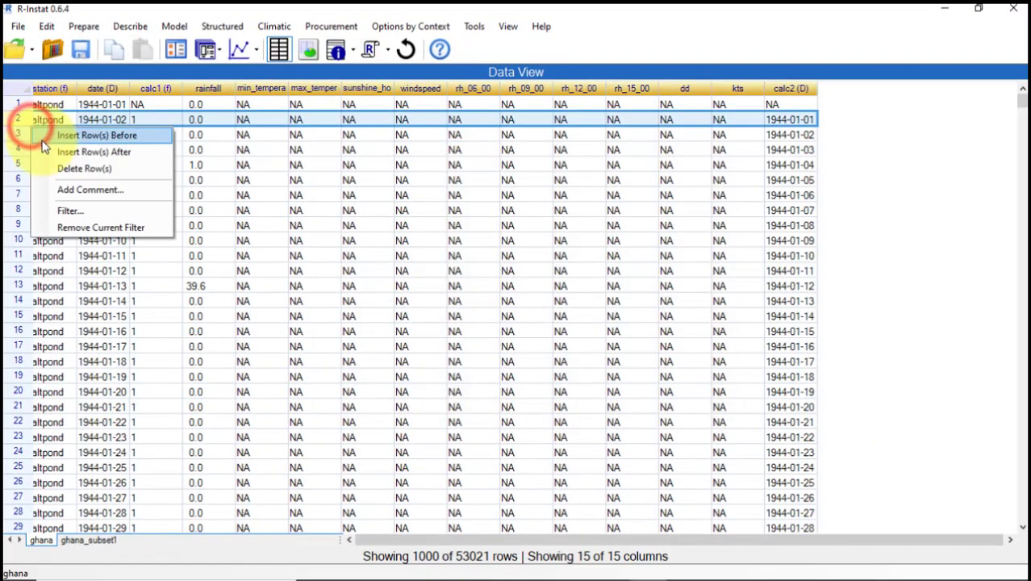
left_click(69, 211)
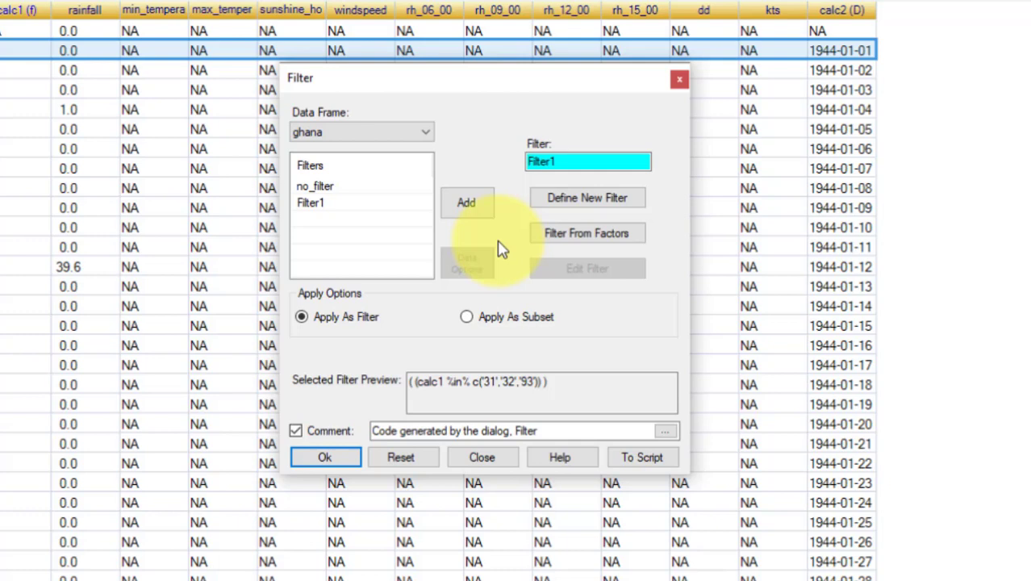
left_click(468, 317)
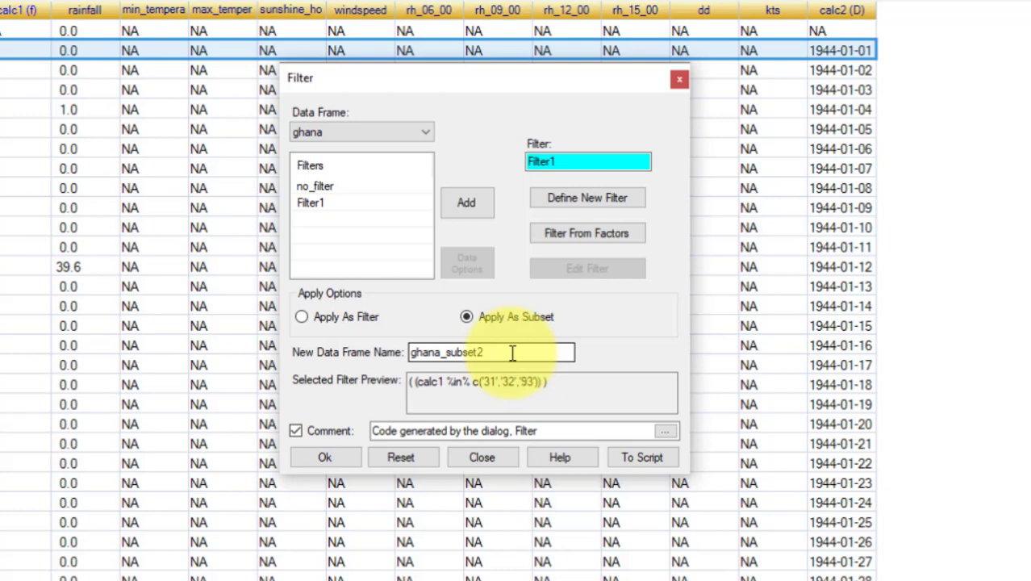
left_click_drag(513, 353, 444, 353)
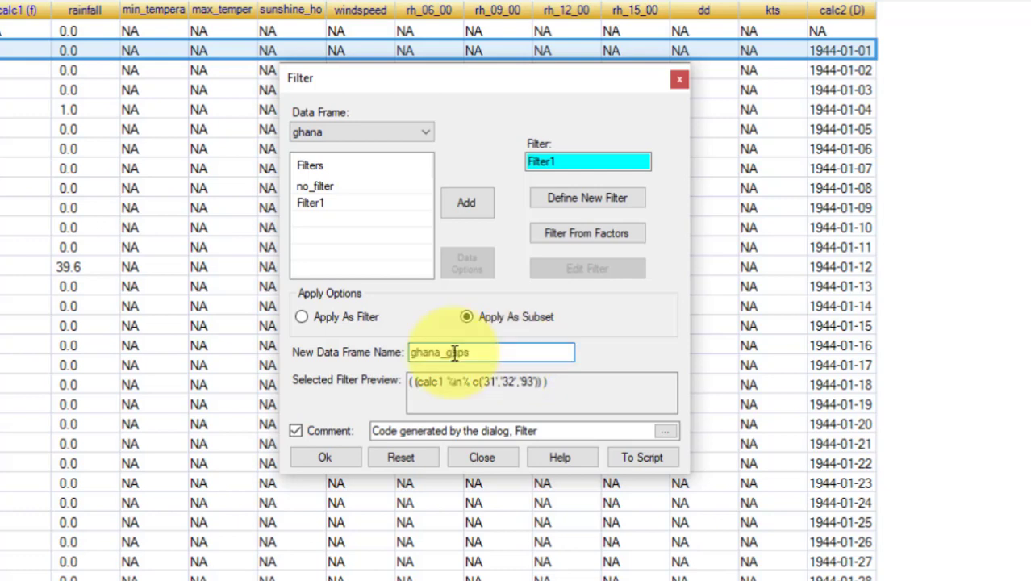
type("gaps")
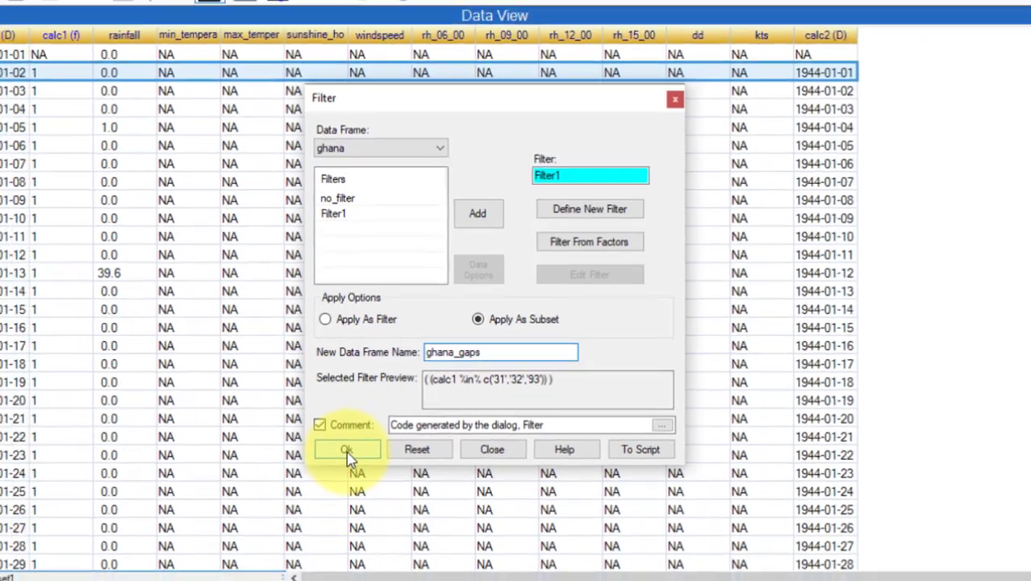
left_click(321, 458)
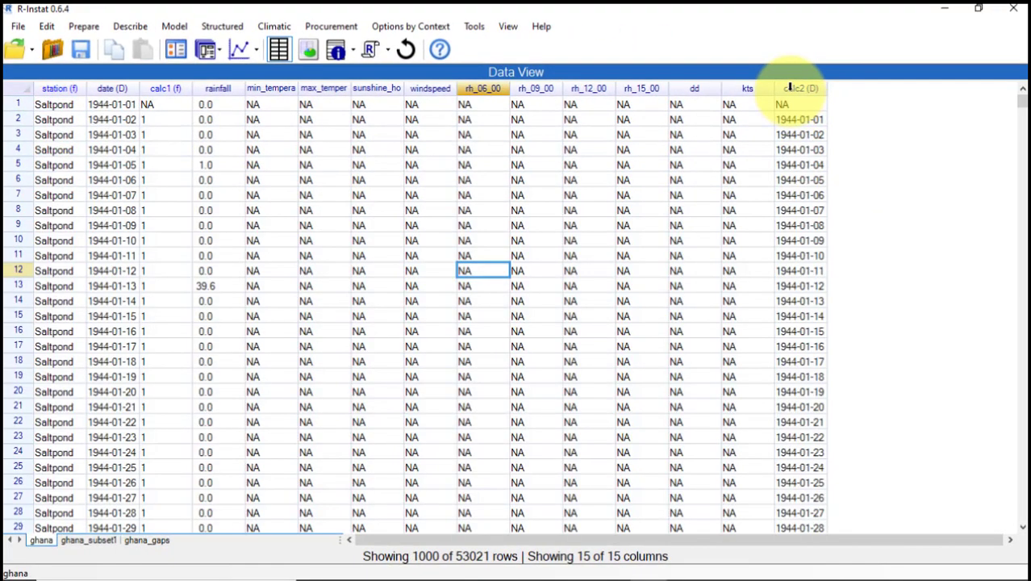
Rename the calc2 column of the ghana data frame to from
right_click(790, 87)
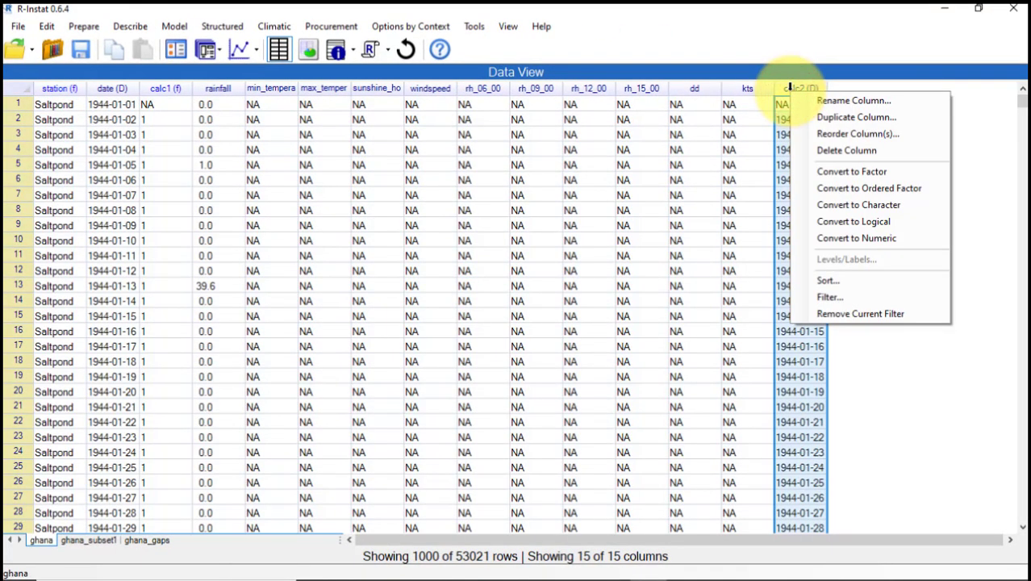
left_click(831, 101)
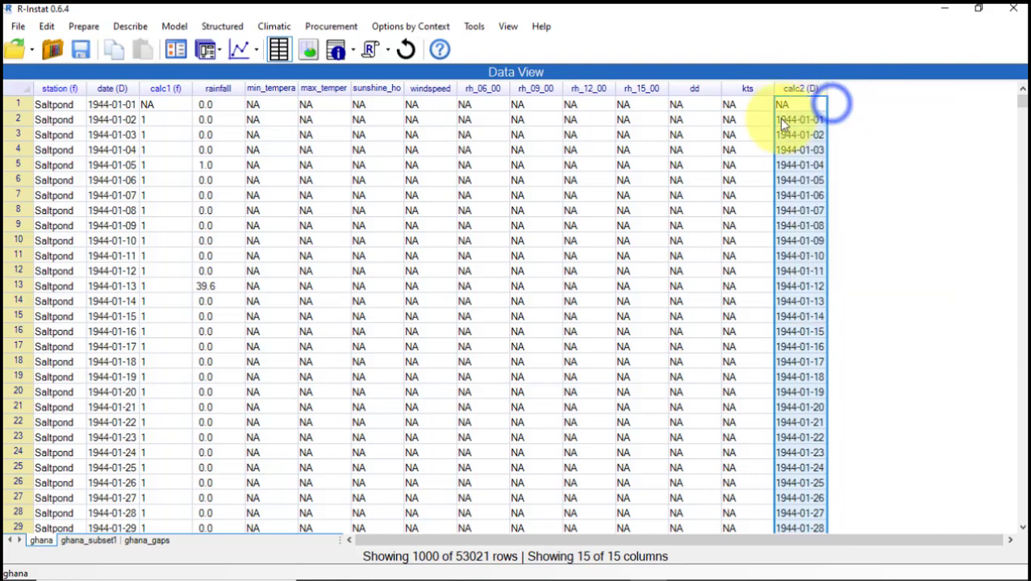
double_click(577, 291)
type("from")
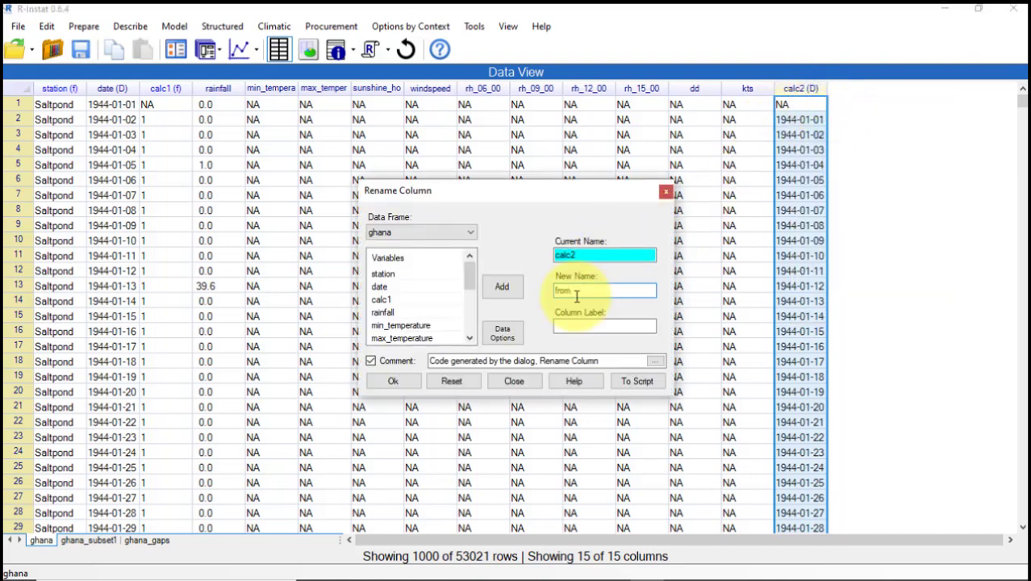
left_click(379, 384)
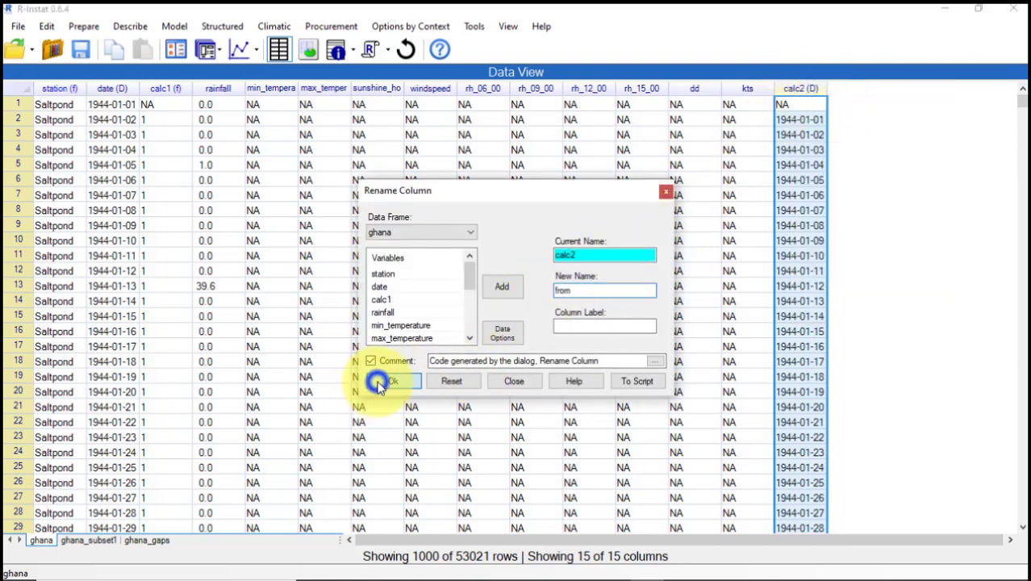
Rename the date column of the ghana data frame to to, keeping its column label
right_click(110, 87)
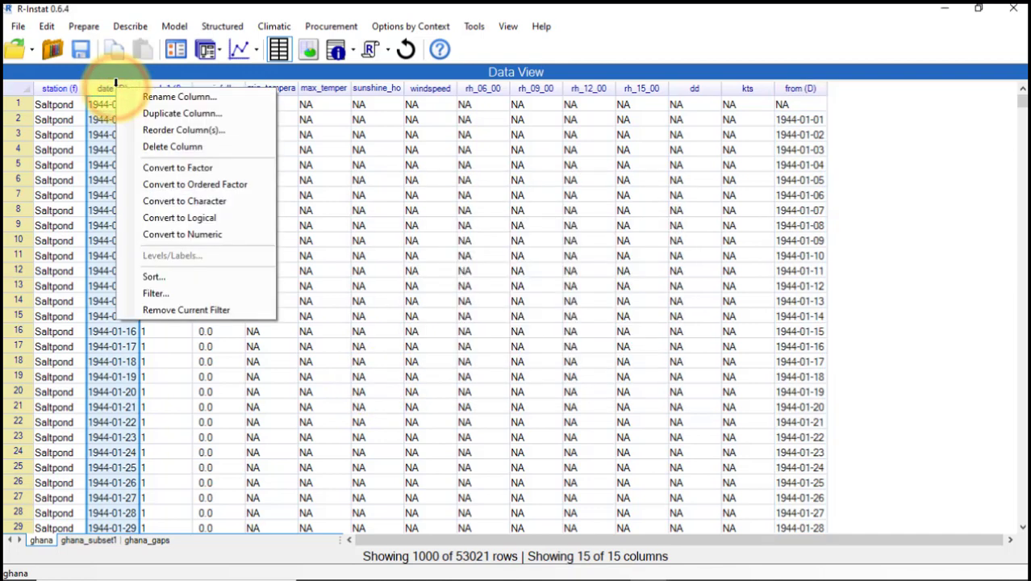
left_click(144, 97)
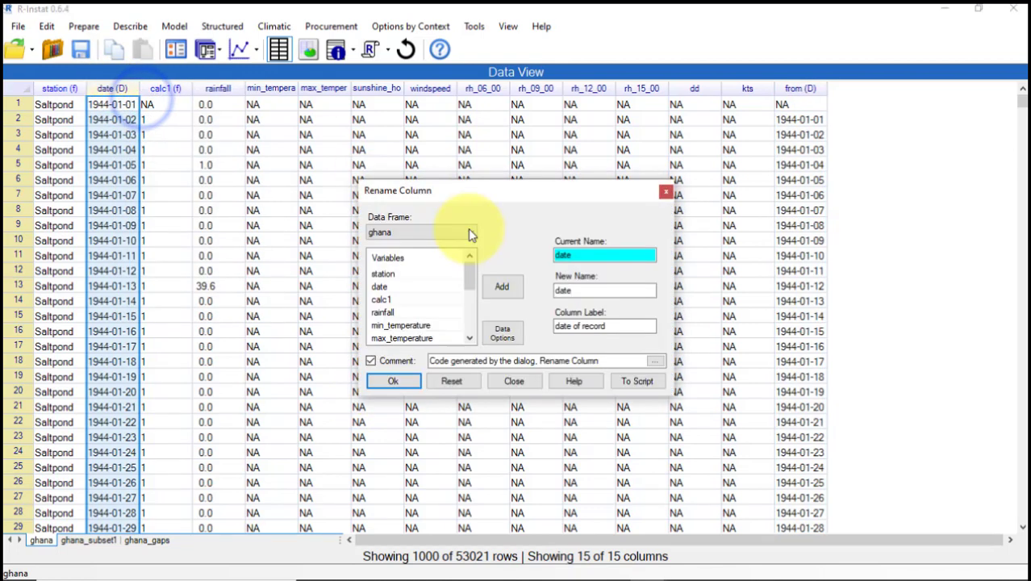
double_click(567, 292)
type("to")
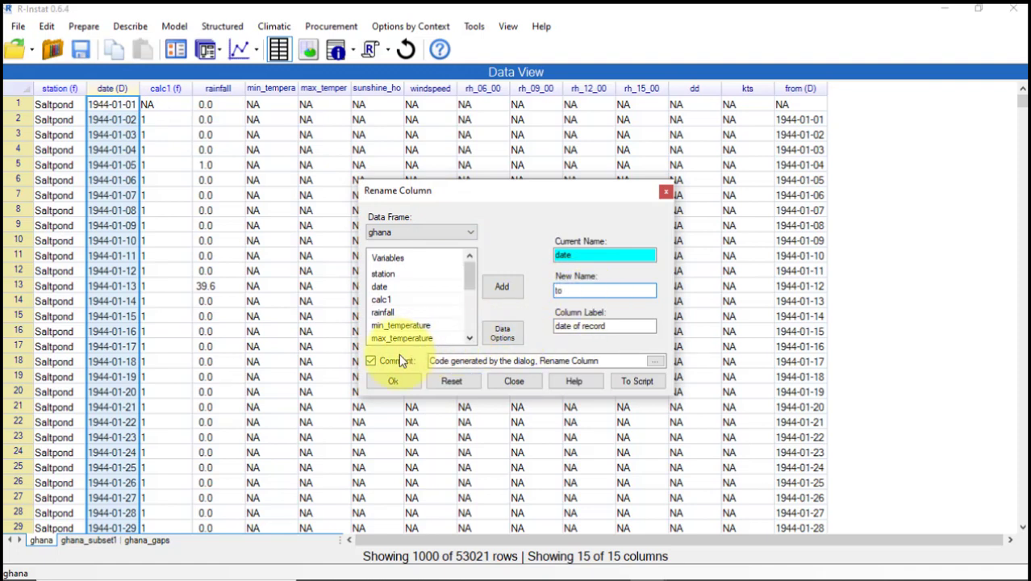
left_click(392, 383)
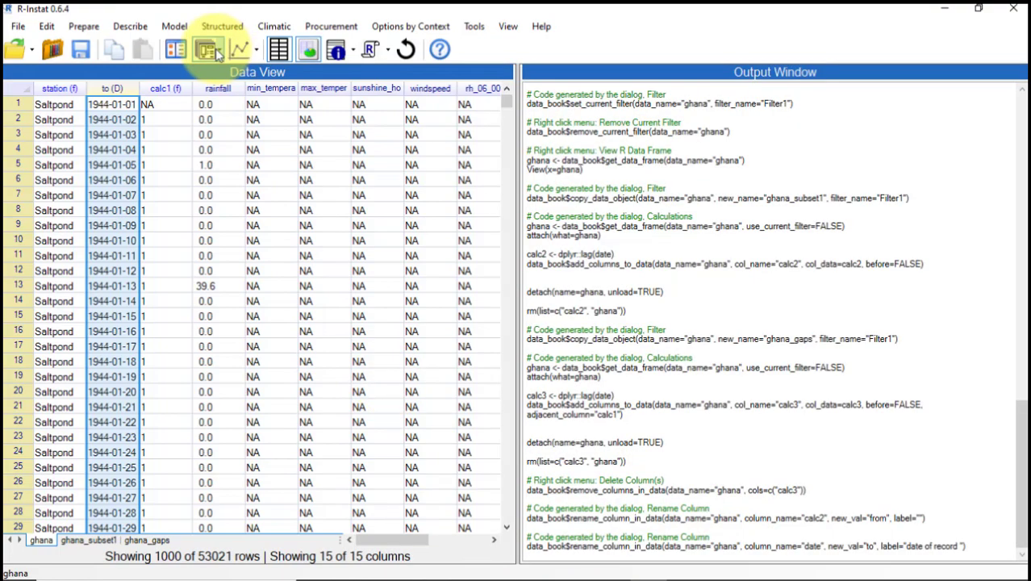
Reset the Calculations dialog, enter the expression calc1-1 for the ghana data frame, and name the result column length_days
left_click(208, 50)
left_click(236, 98)
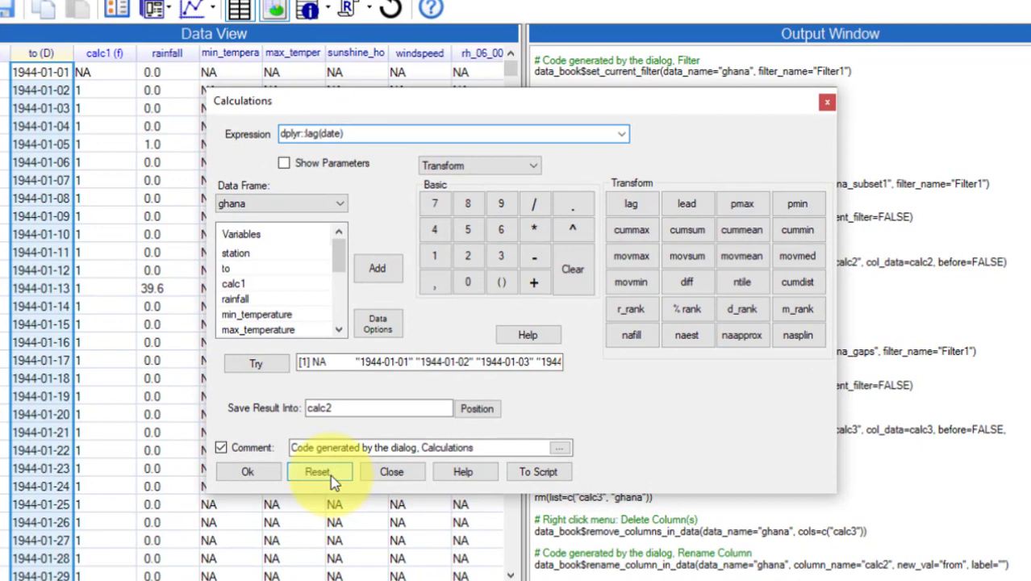
left_click(331, 476)
double_click(269, 283)
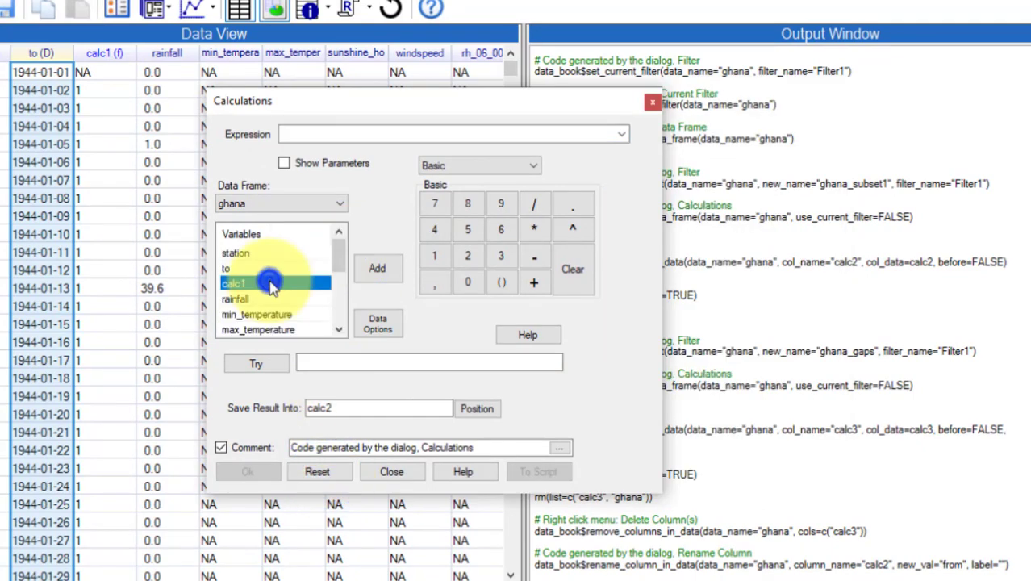
left_click(435, 257)
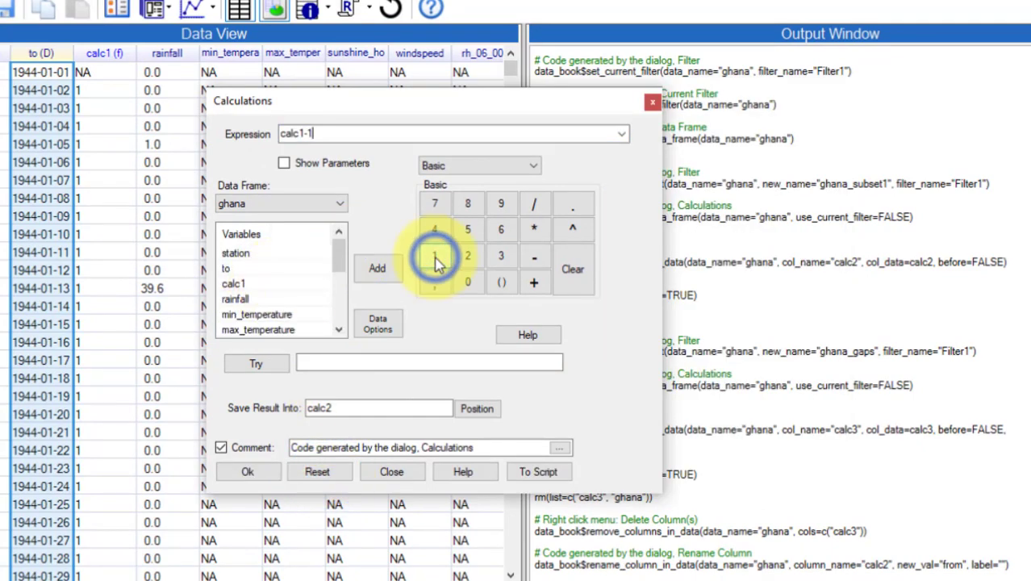
double_click(323, 409)
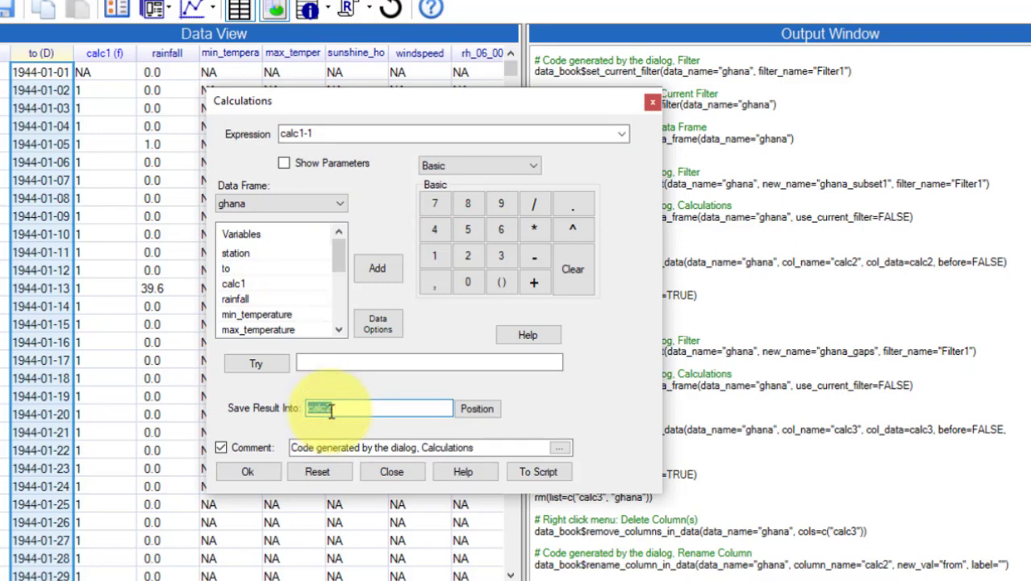
type("length_days")
Position the length_days result column after the from column and run the calculation
left_click(482, 409)
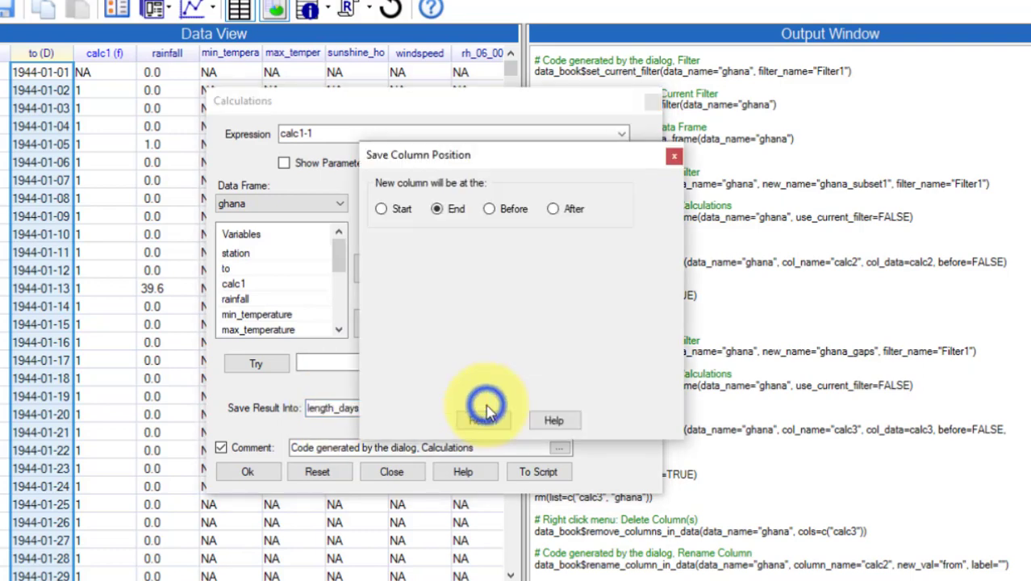
left_click(557, 210)
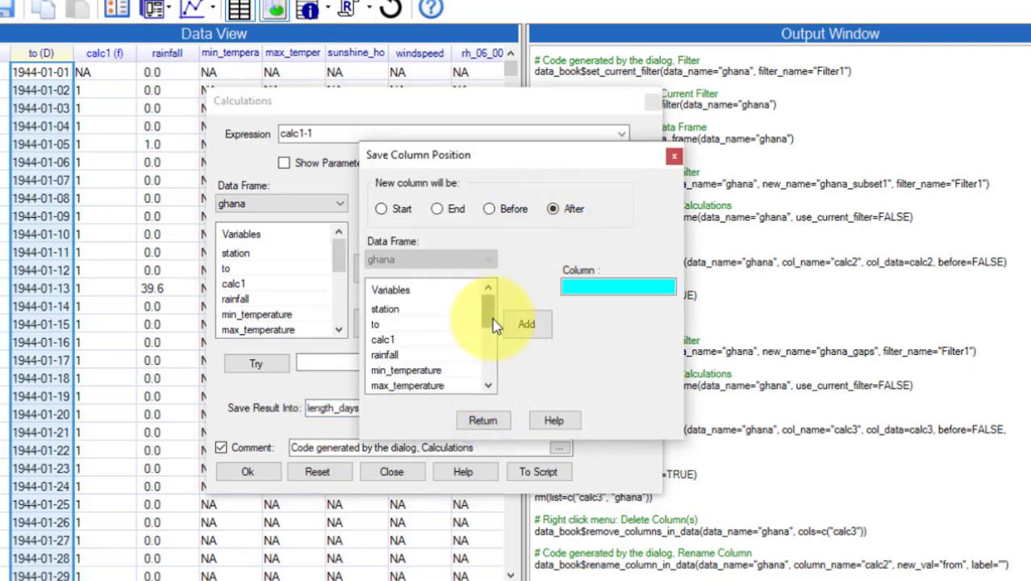
left_click_drag(488, 316, 488, 359)
left_click(386, 386)
double_click(384, 389)
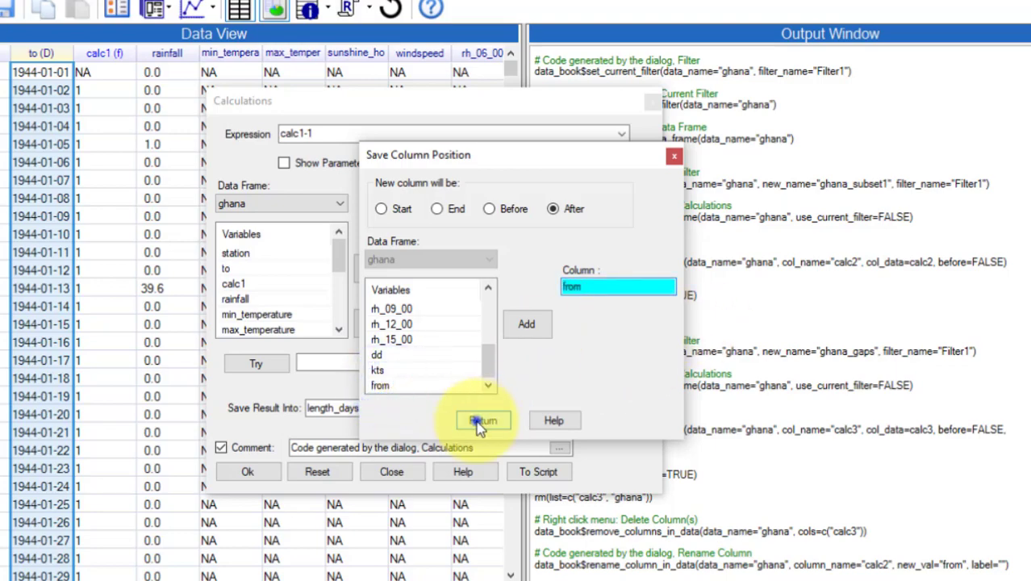
left_click(481, 418)
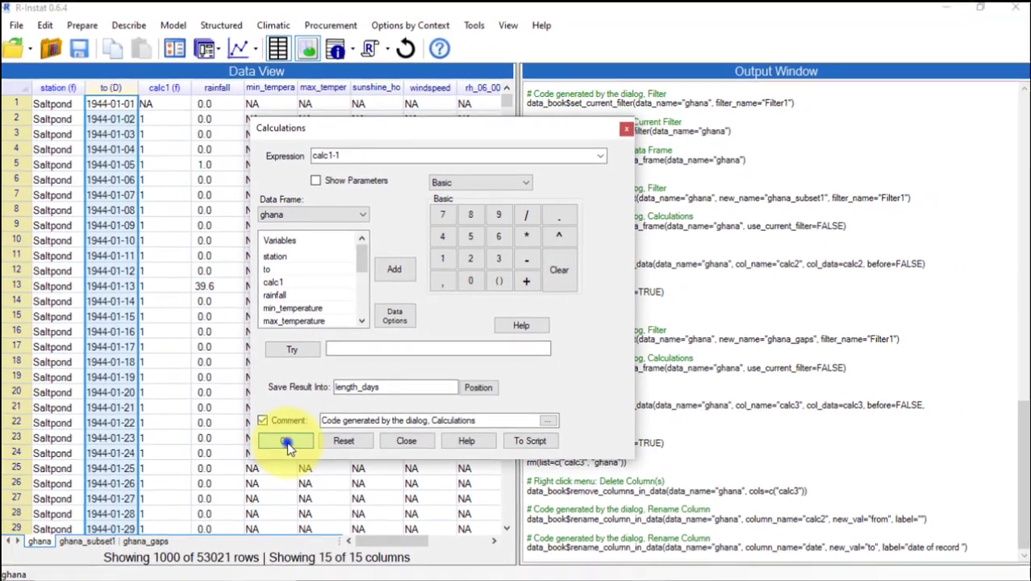
left_click(247, 471)
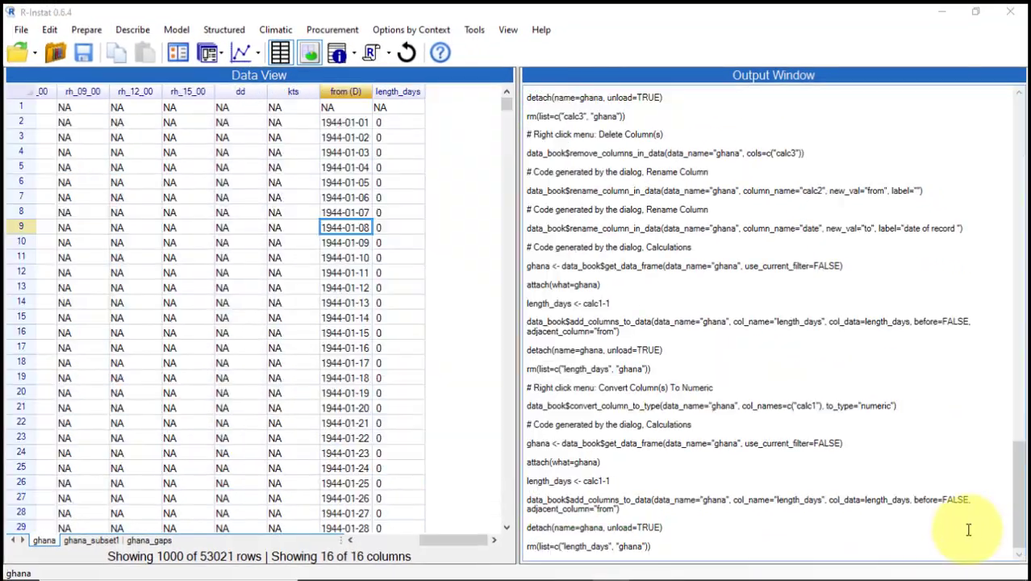
Reorder the ghana data frame's columns so that the to column sits between from and length_days
right_click(344, 92)
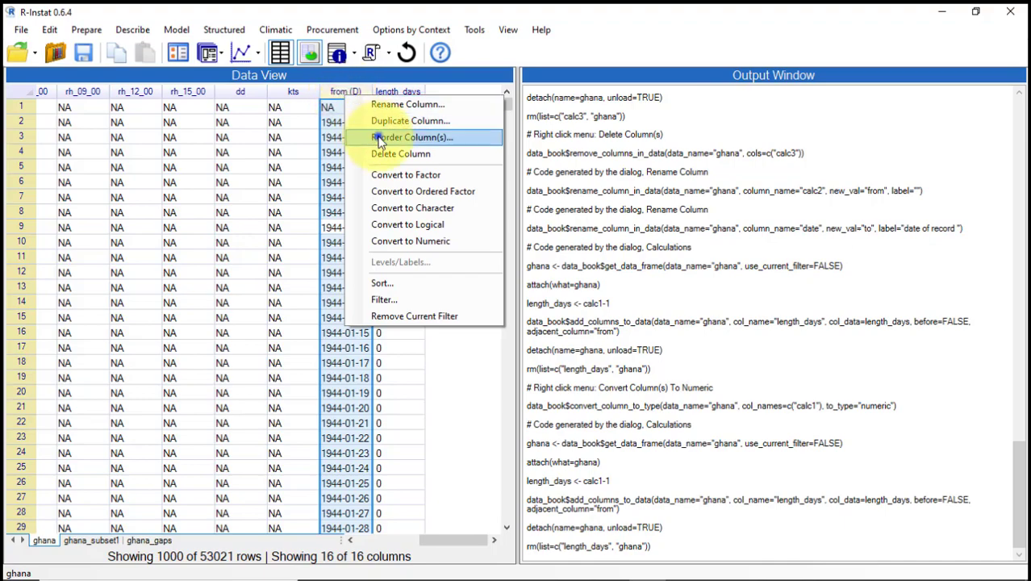
left_click(379, 138)
left_click(503, 261)
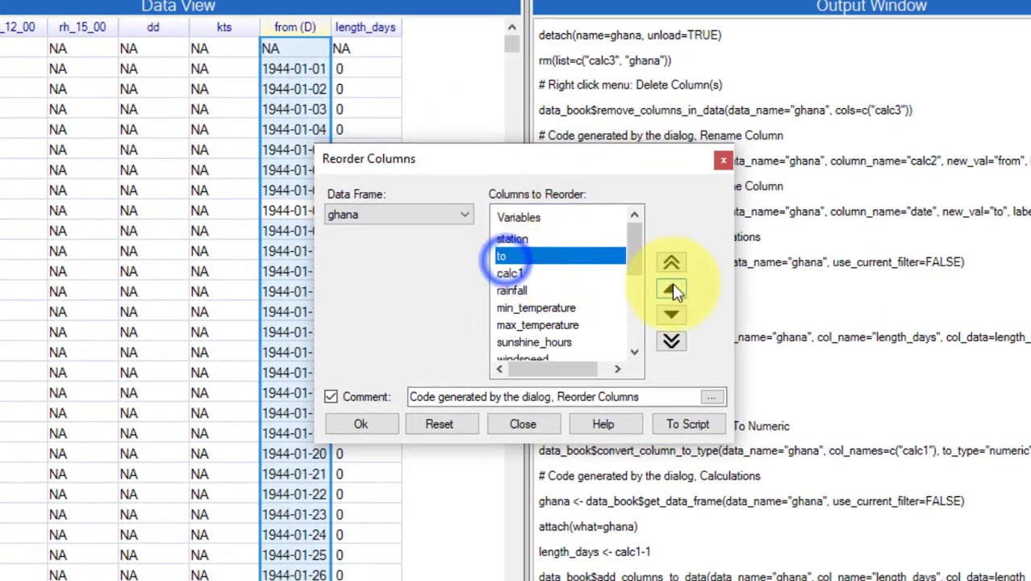
left_click(632, 306)
left_click(672, 313)
left_click(673, 314)
left_click(682, 316)
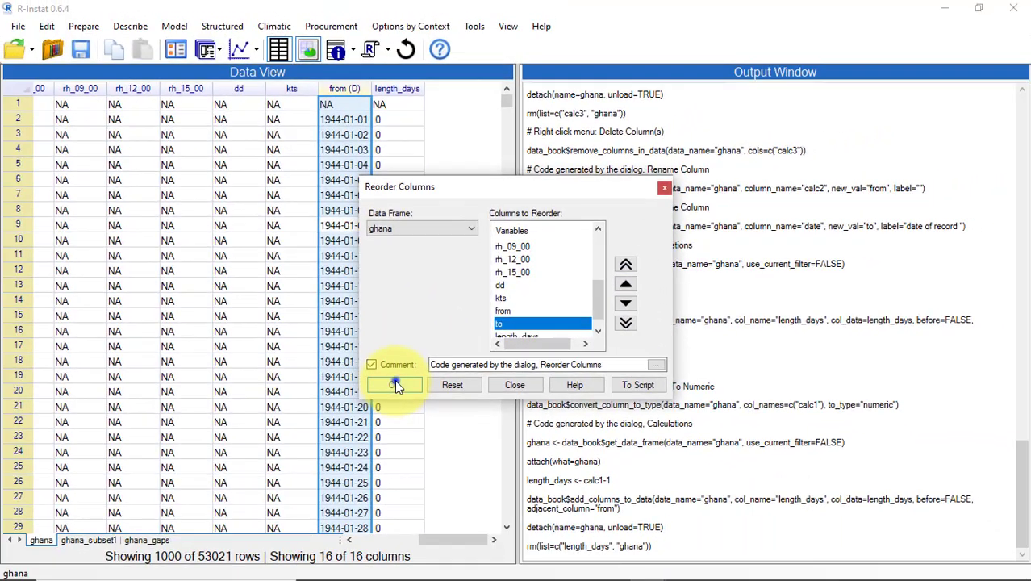
left_click(363, 423)
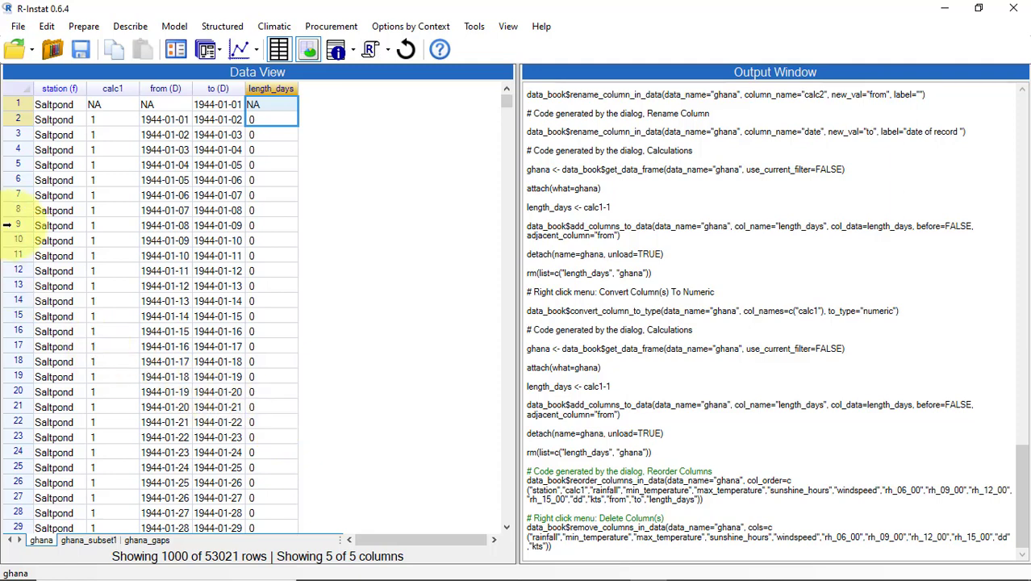
Export the ghana data frame as a comma separated file named ghana in the ghana_gaps folder on the Desktop
left_click(18, 28)
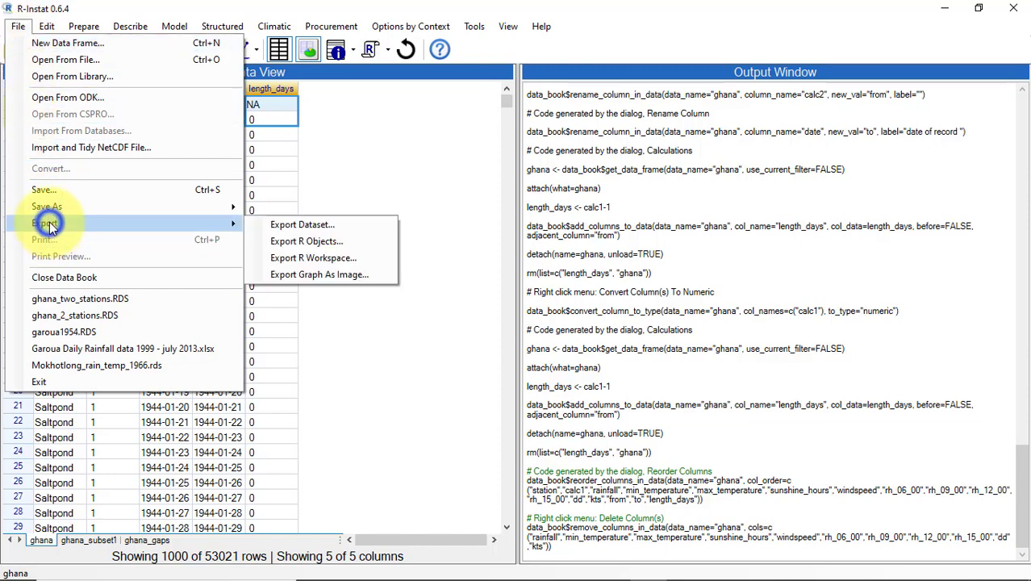
mouse_move(243, 224)
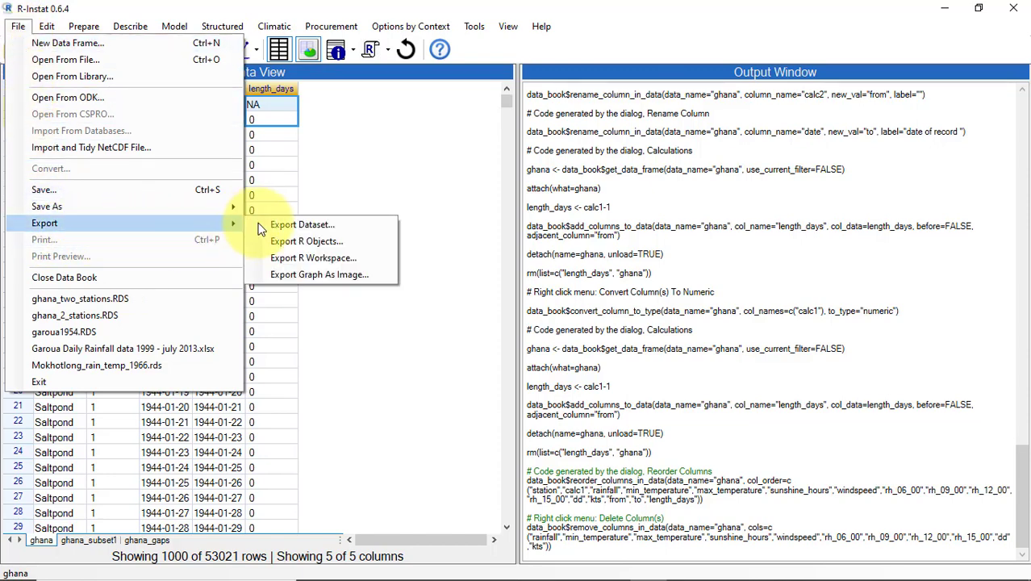
left_click(300, 225)
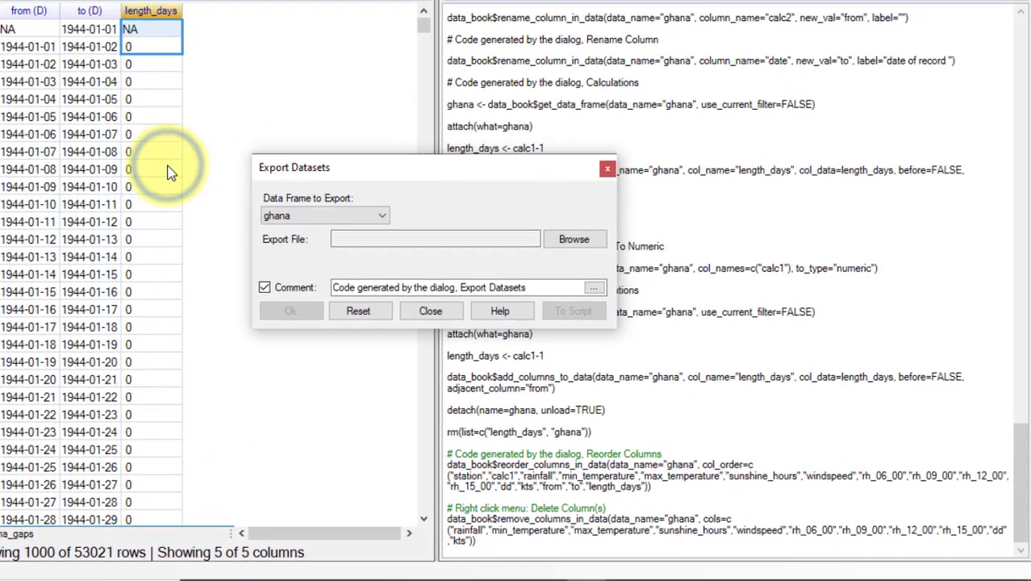
left_click(358, 215)
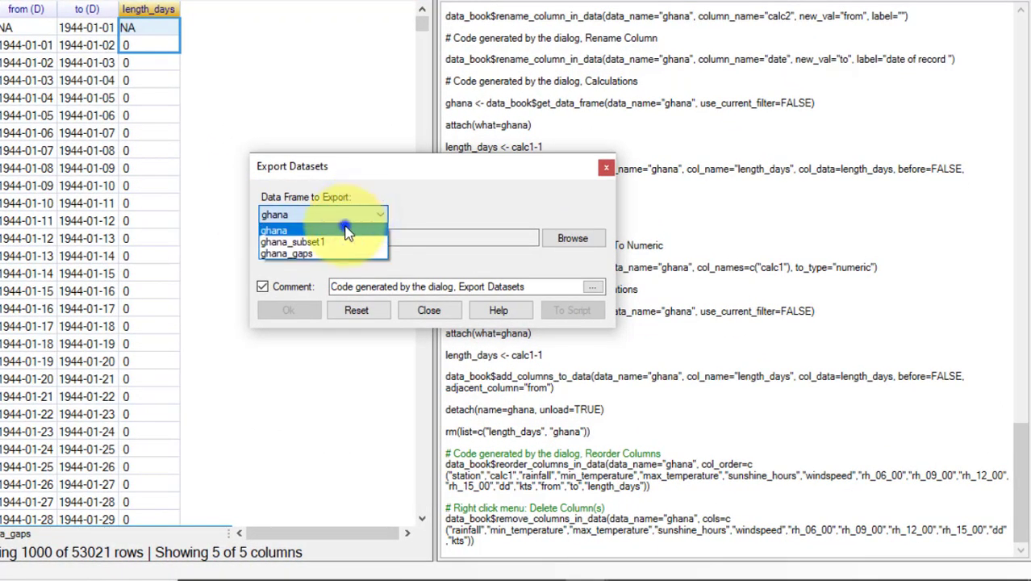
left_click(347, 230)
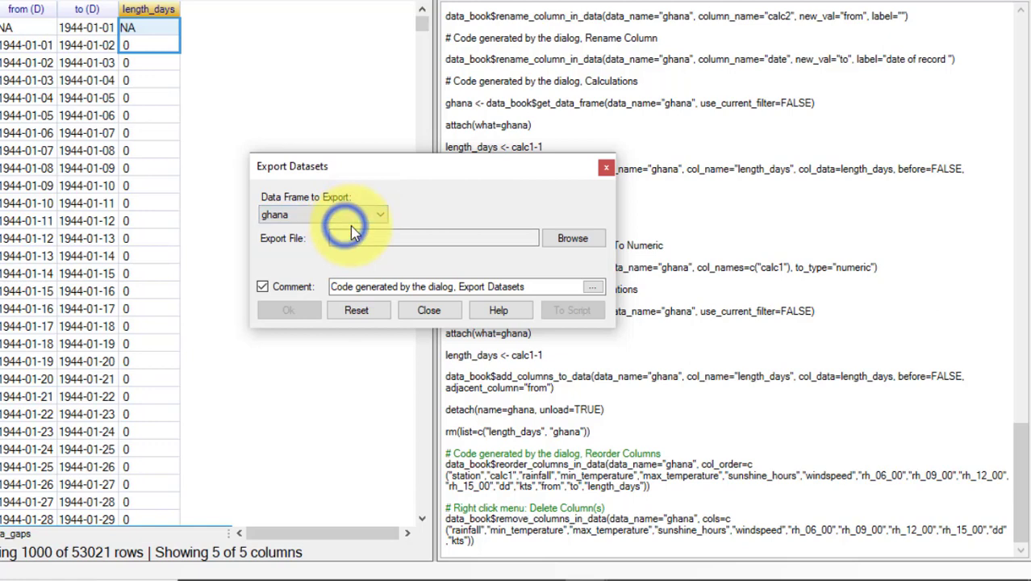
left_click(573, 241)
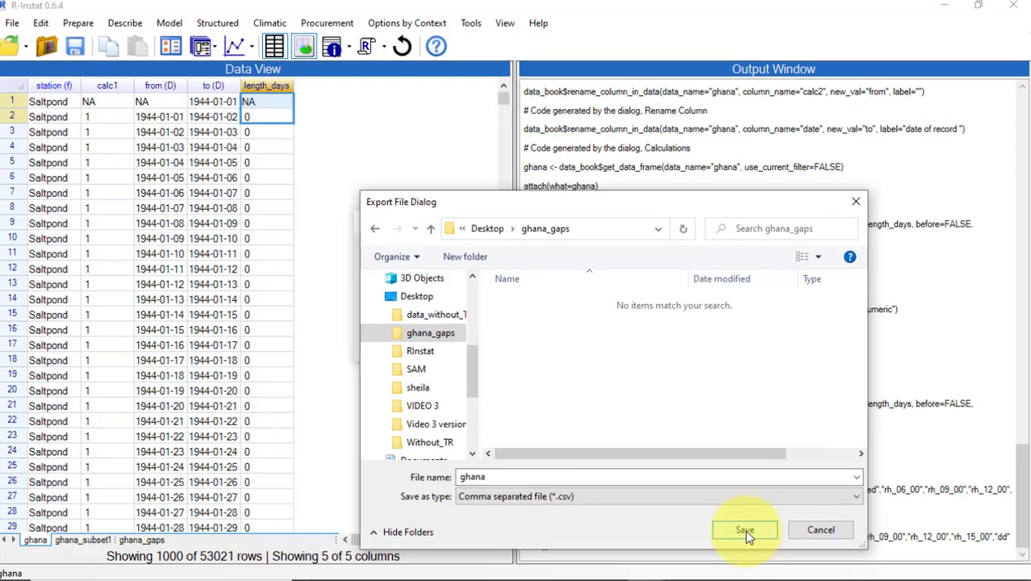
left_click(746, 529)
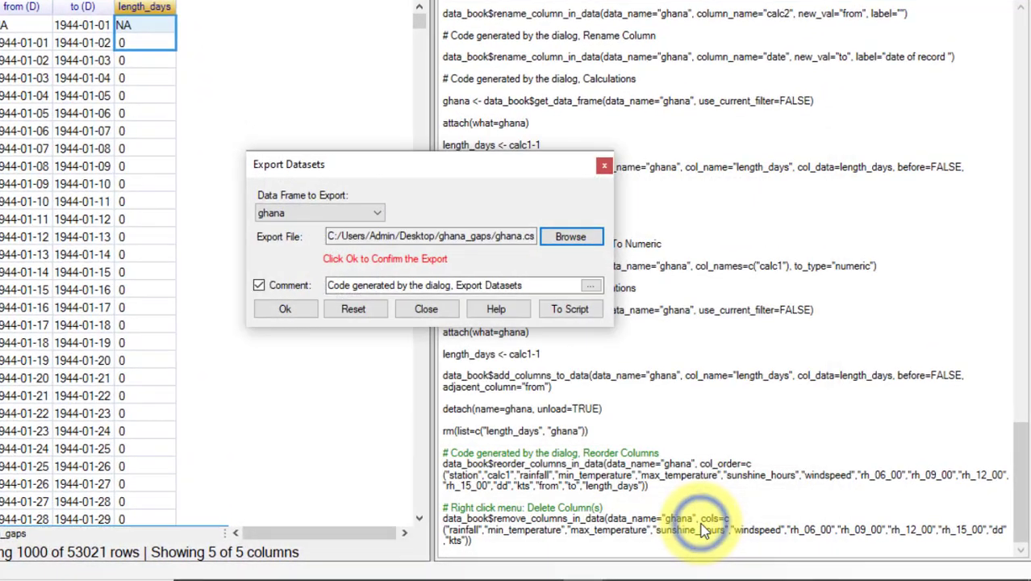
left_click(281, 314)
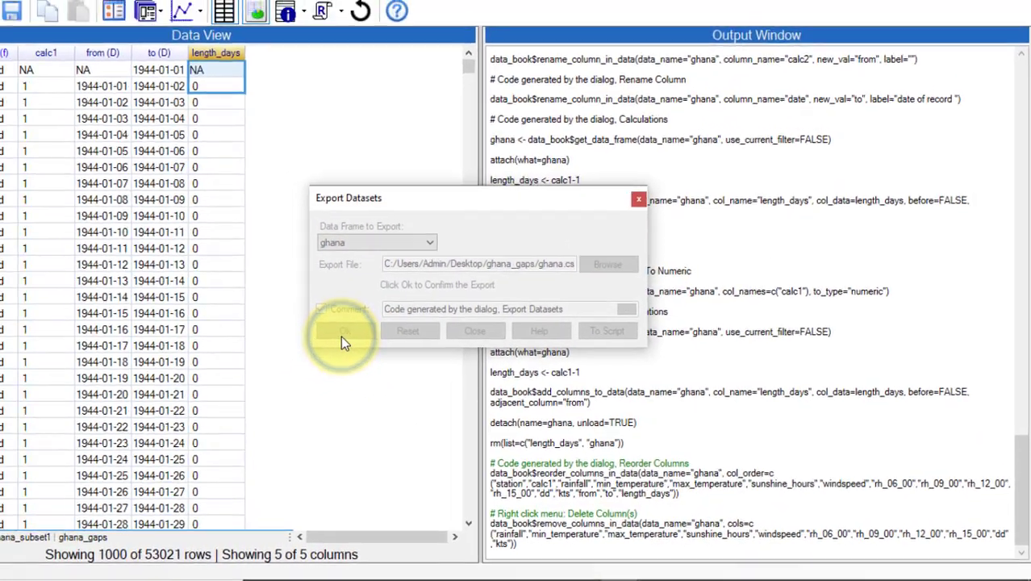